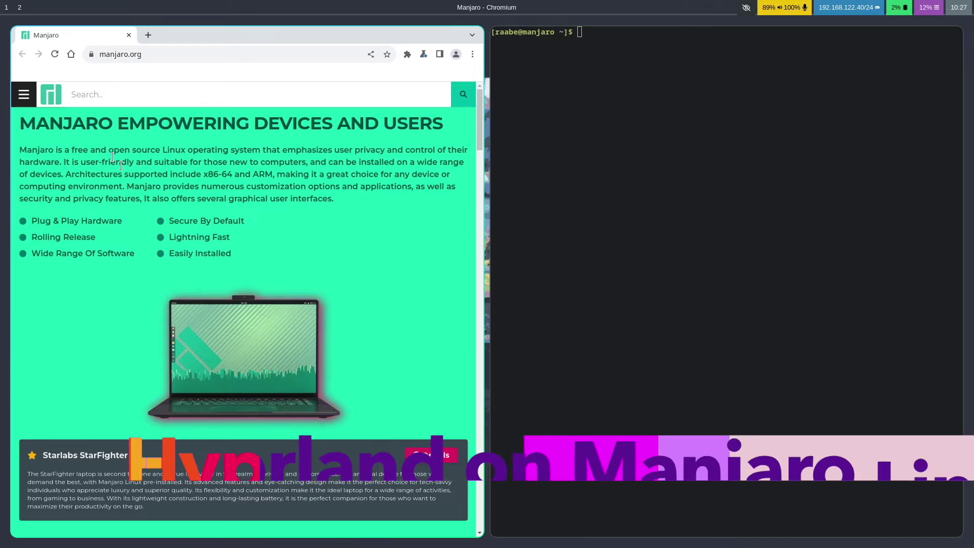
Open the Manjaro entry from DistroWatch's Page Hit Ranking table.
key(super+e)
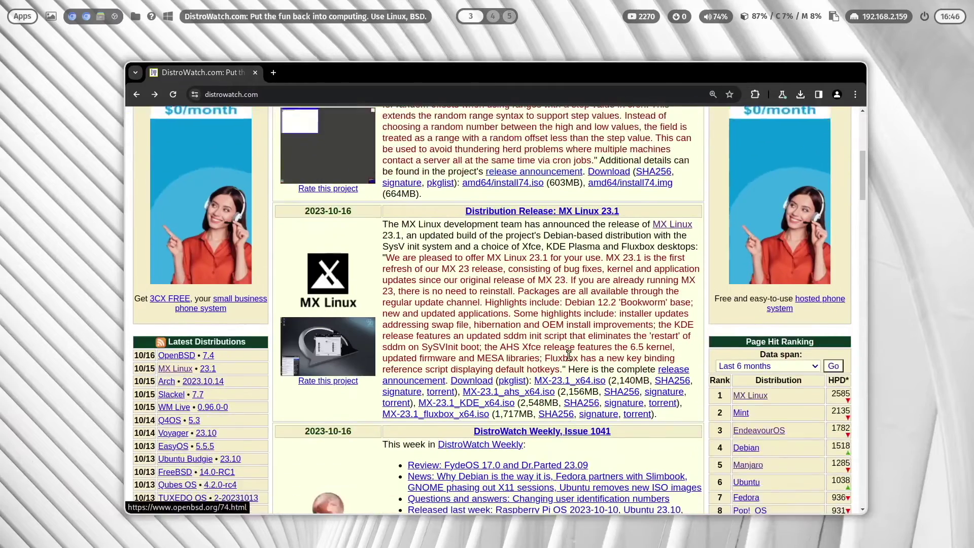
scroll(569, 355, down, 1)
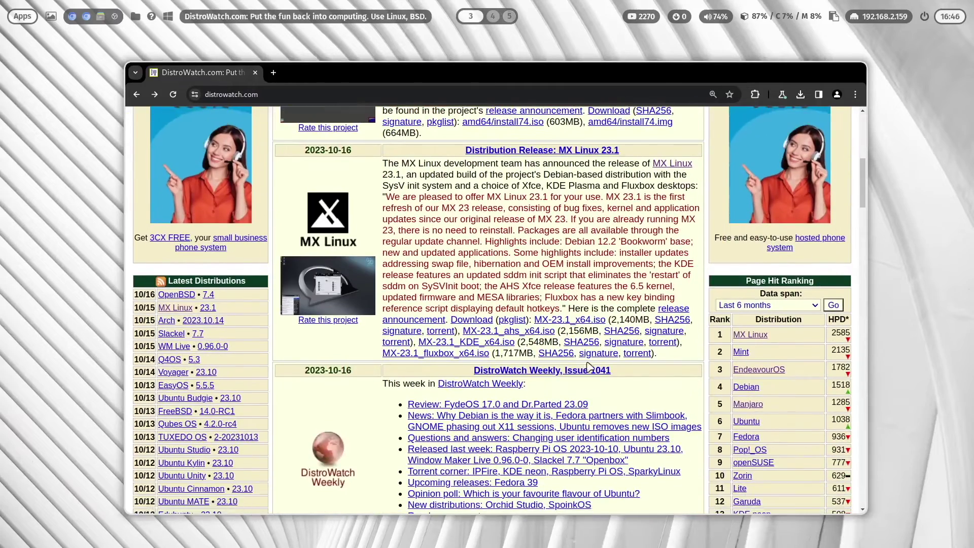
click(753, 406)
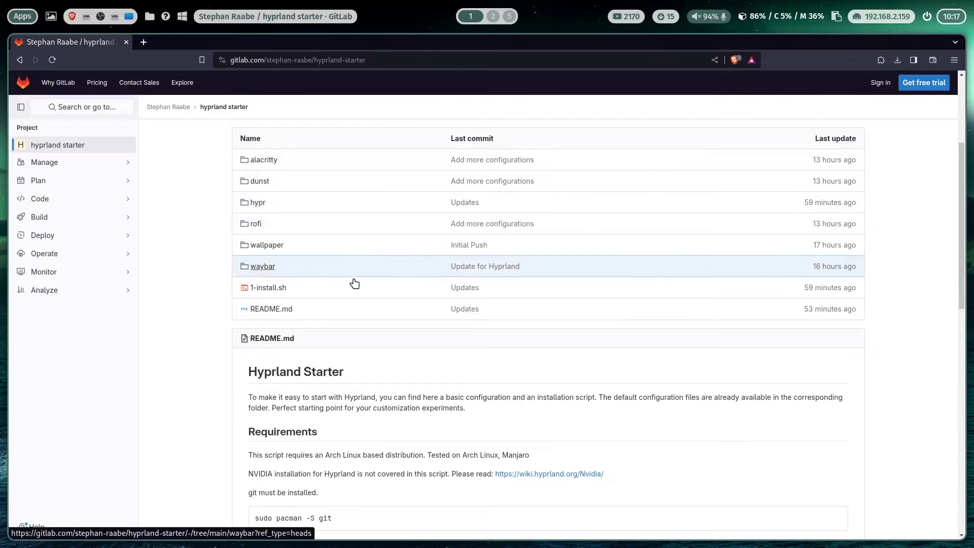
scroll(359, 300, down, 4)
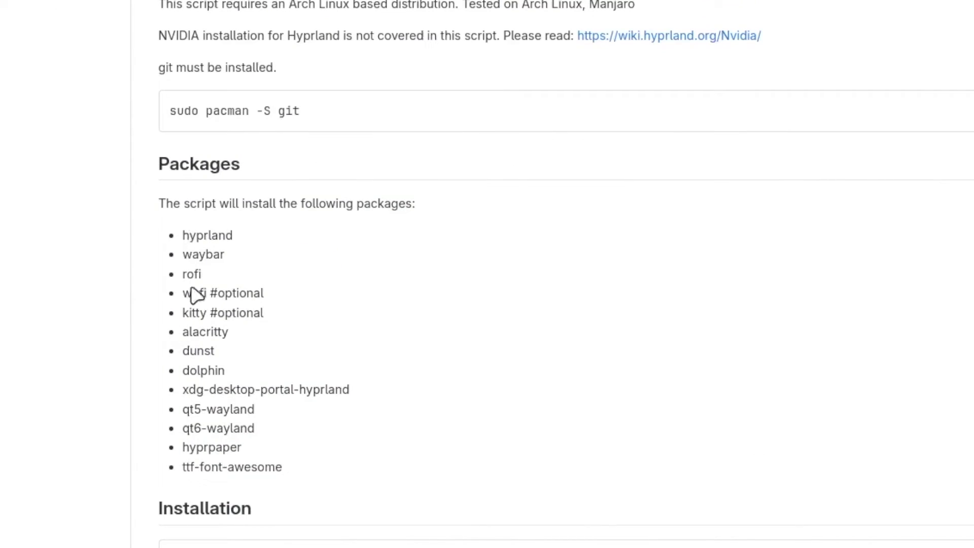
scroll(485, 391, down, 5)
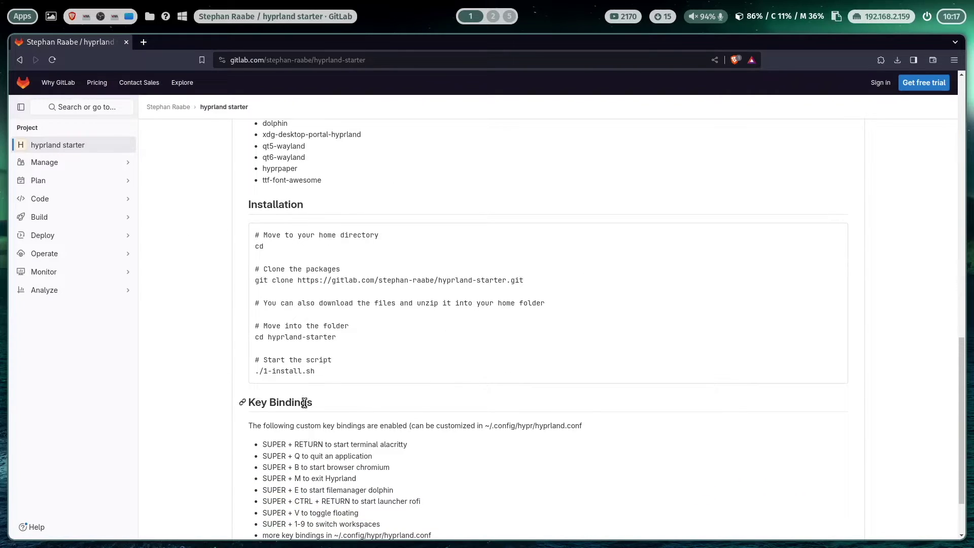
scroll(426, 393, down, 2)
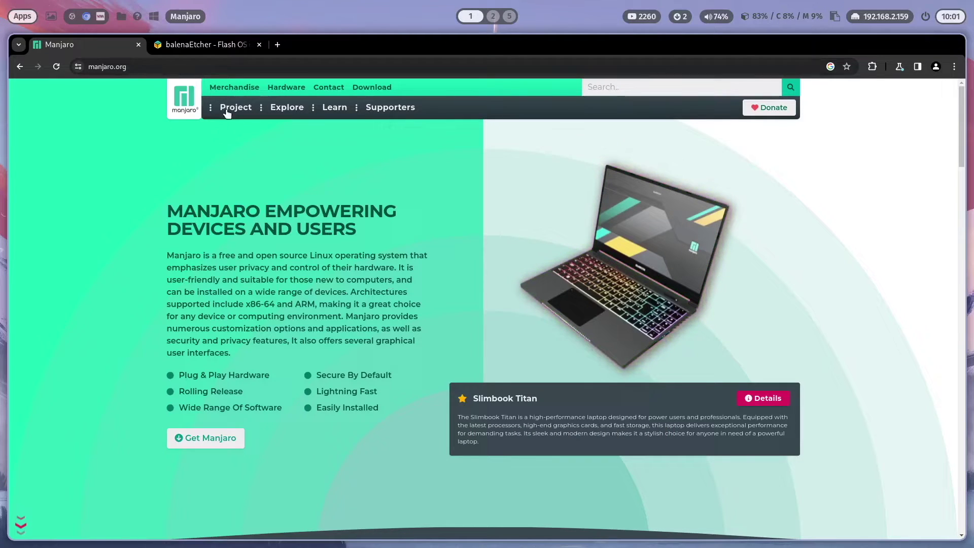
Download the Minimal x86_64 Plasma Desktop ISO image from Manjaro's download page.
click(381, 87)
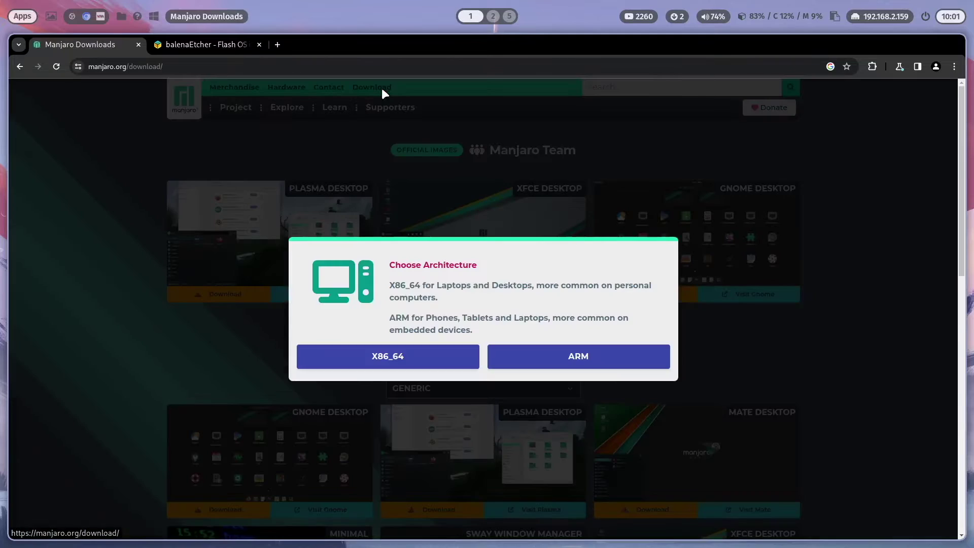
click(409, 364)
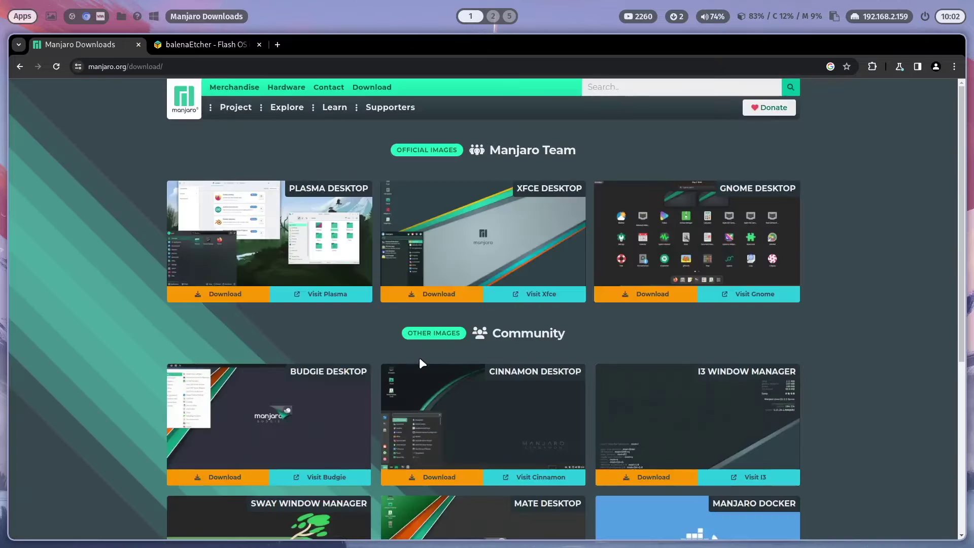
click(226, 297)
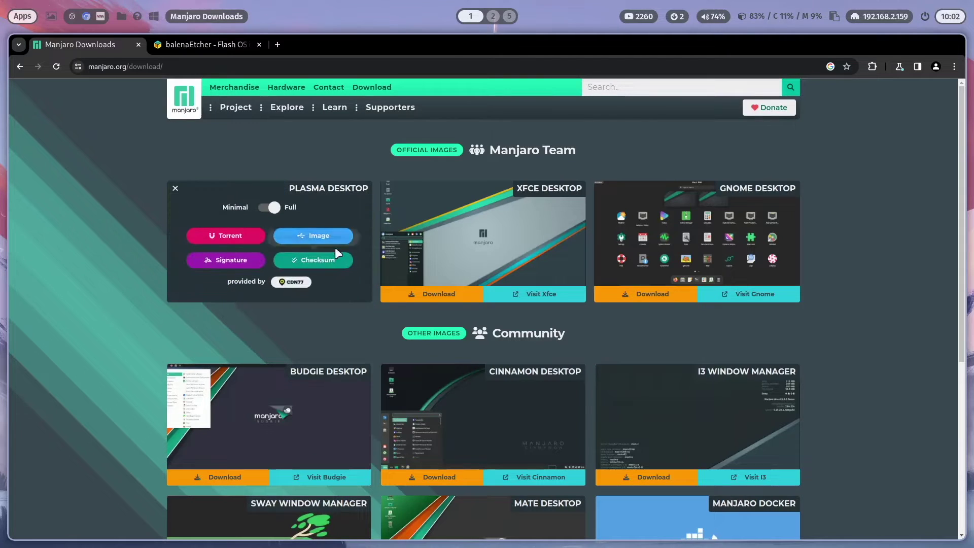
click(268, 208)
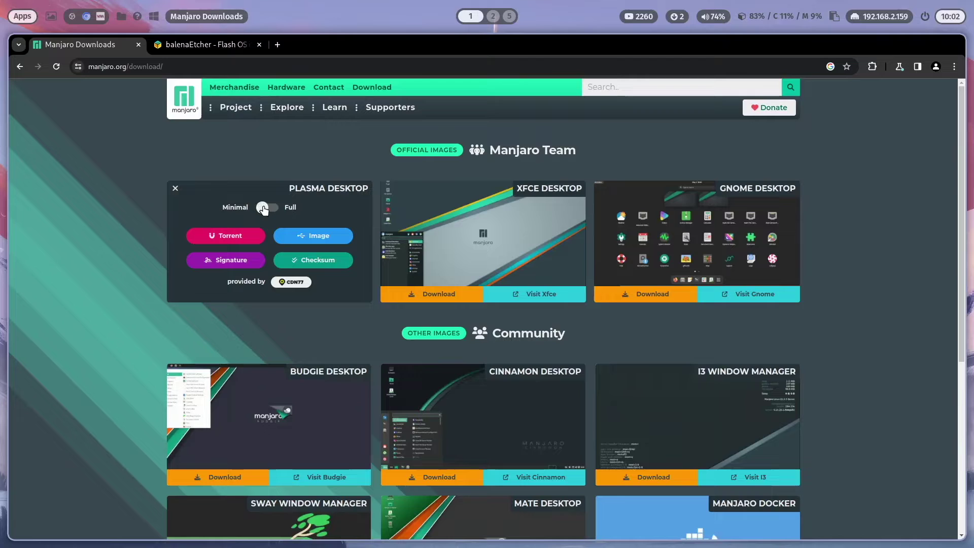
click(317, 239)
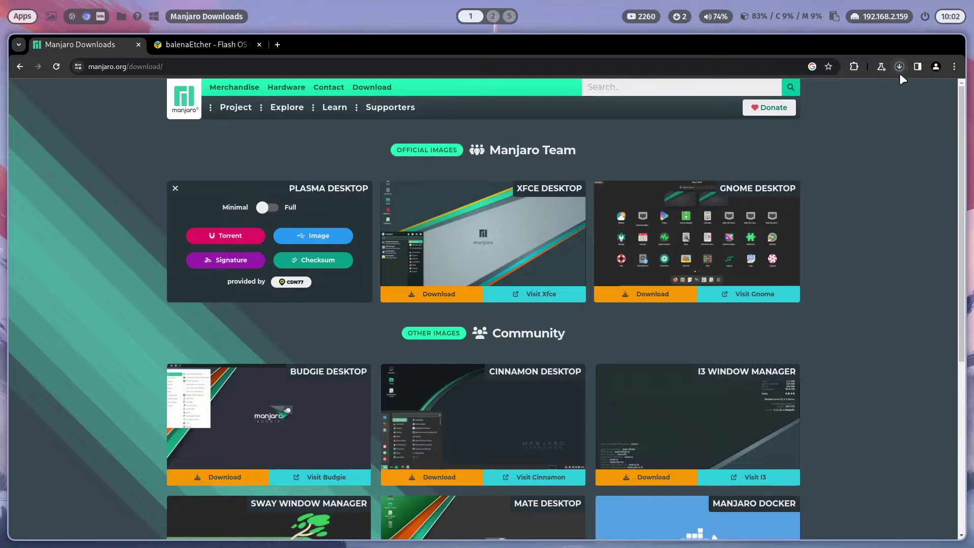
click(221, 47)
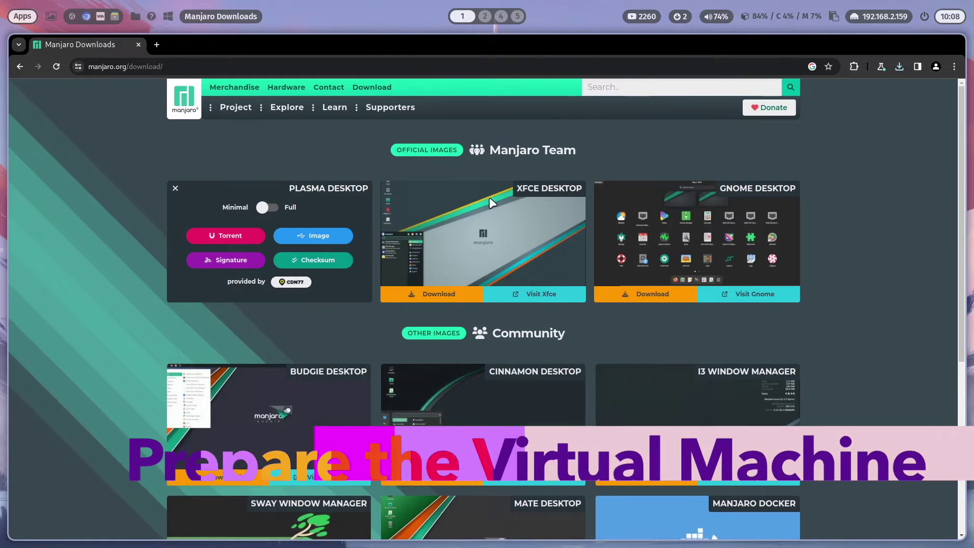
Start a new local-install-media VM using the downloaded Manjaro ISO.
key(super+2)
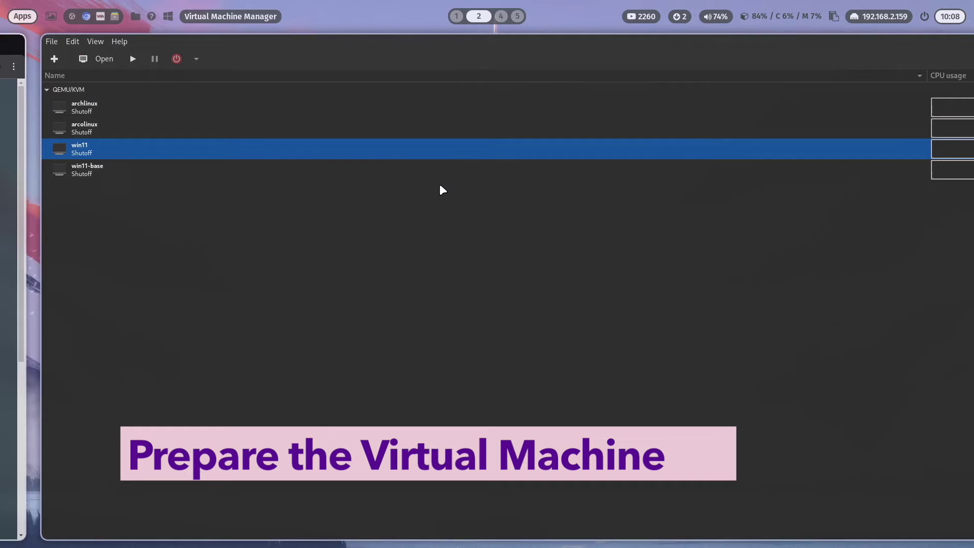
click(22, 59)
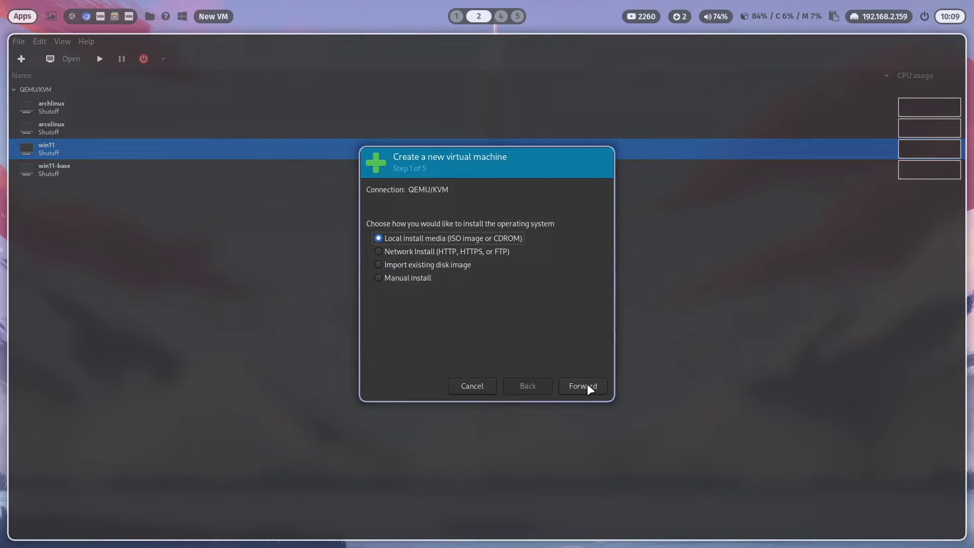
click(587, 384)
click(580, 205)
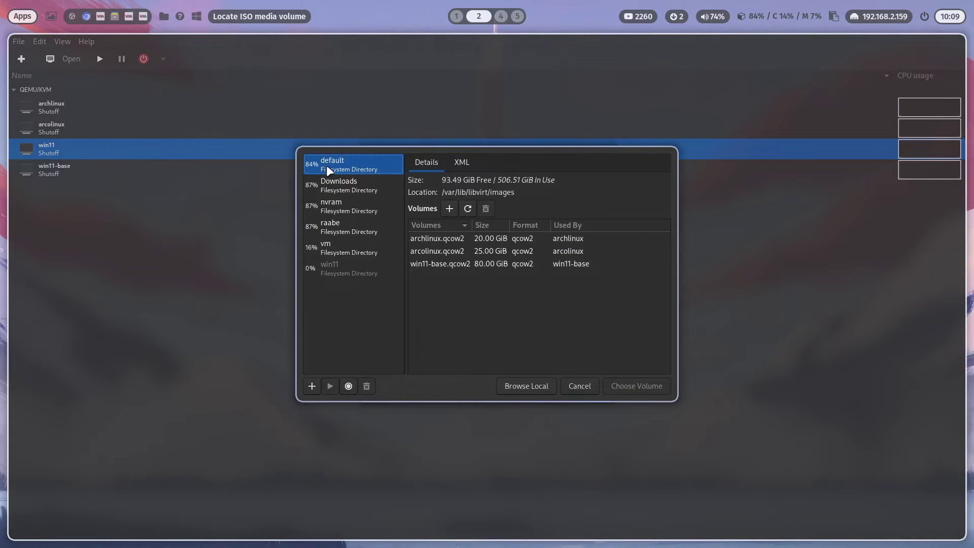
click(339, 185)
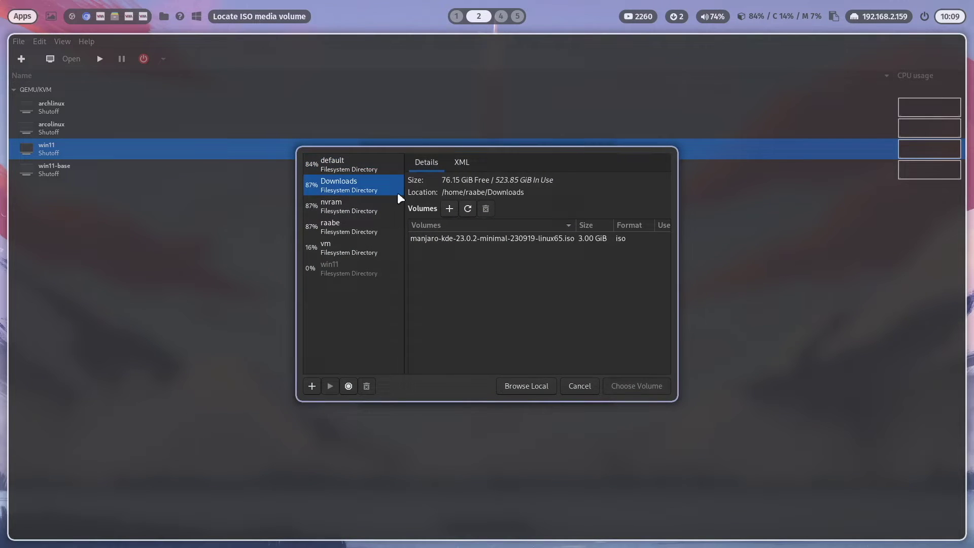
click(527, 385)
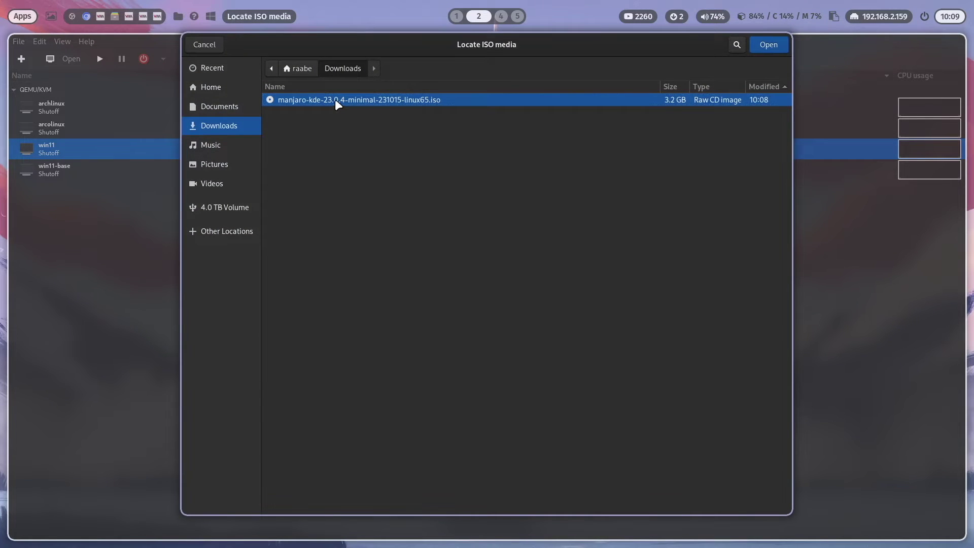
click(773, 45)
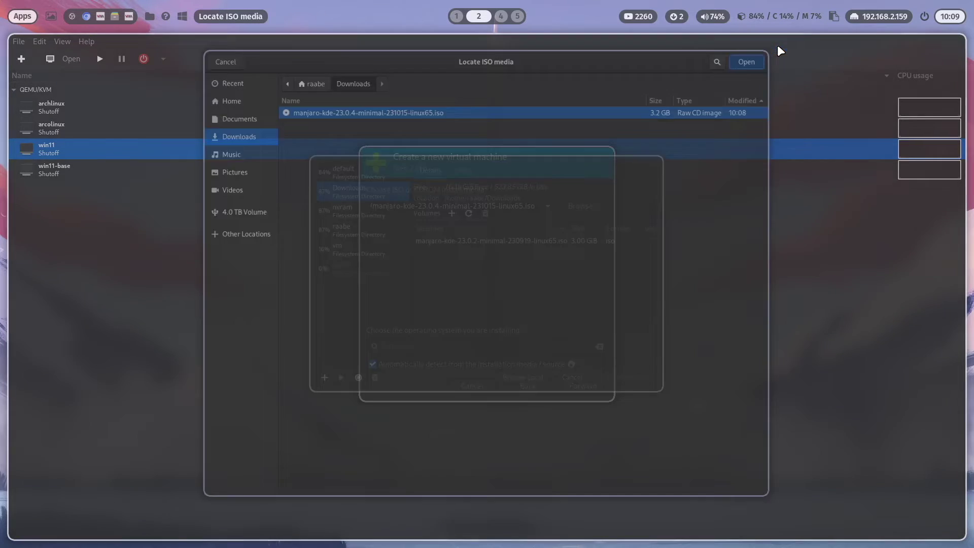
text(Manja)
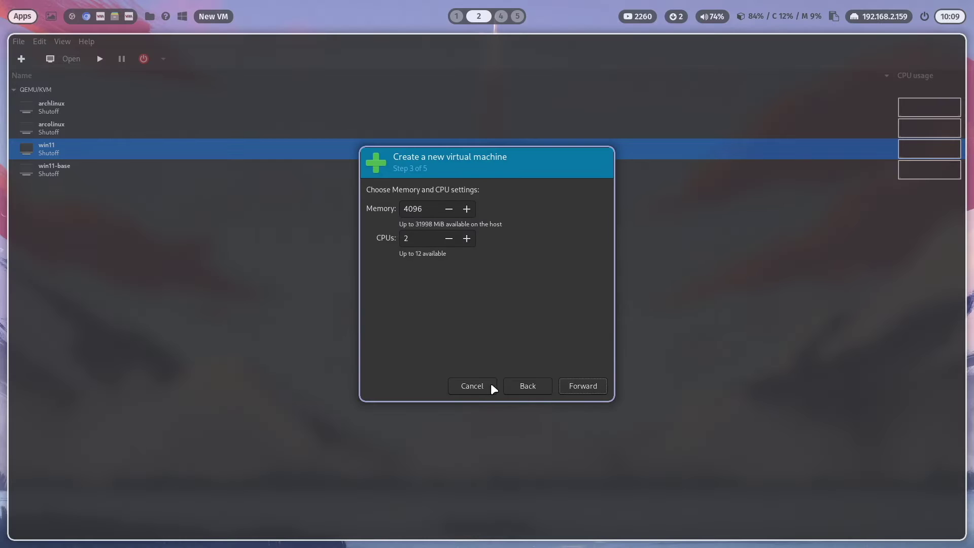
Give the VM 8194 MiB memory, 12 CPUs, a 25 GiB disk, and customize before install.
click(527, 386)
click(582, 386)
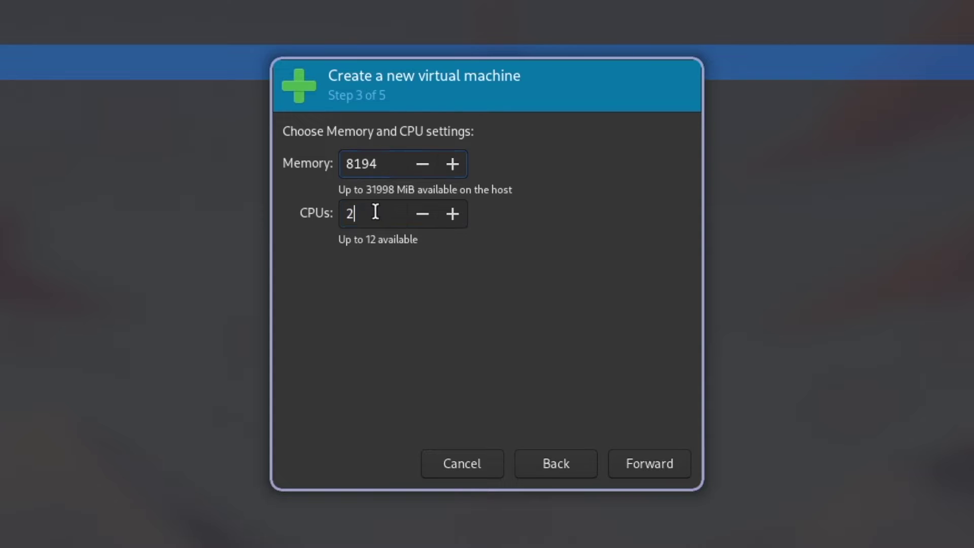
key(Home)
text(1)
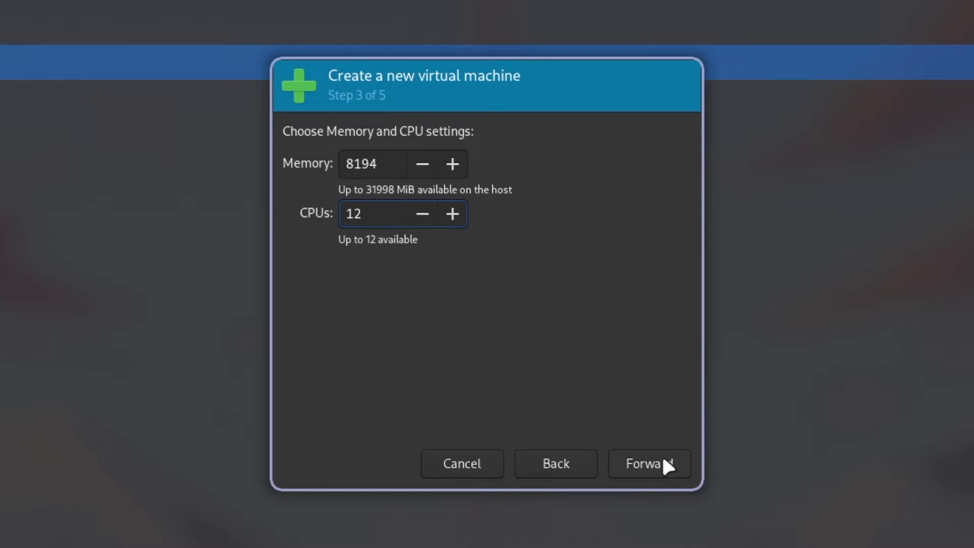
click(662, 462)
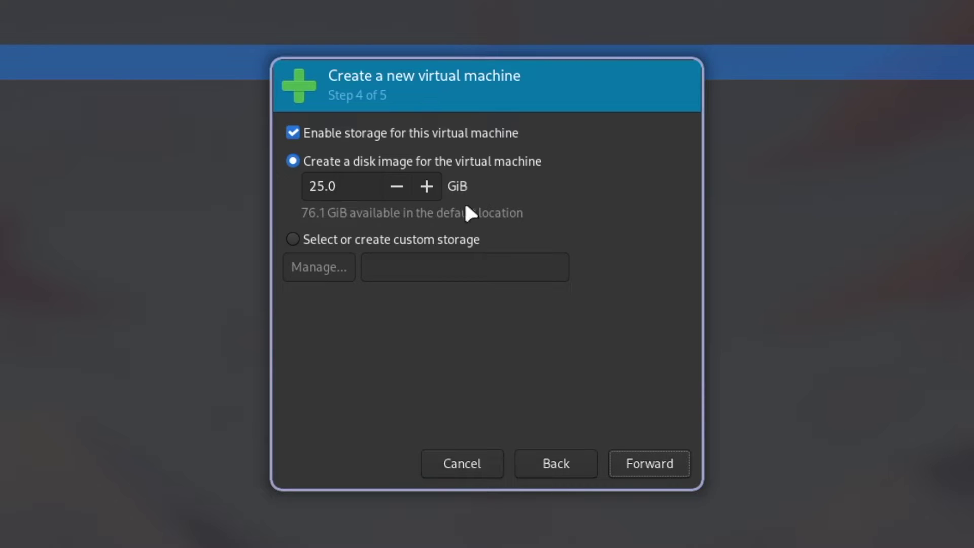
click(658, 464)
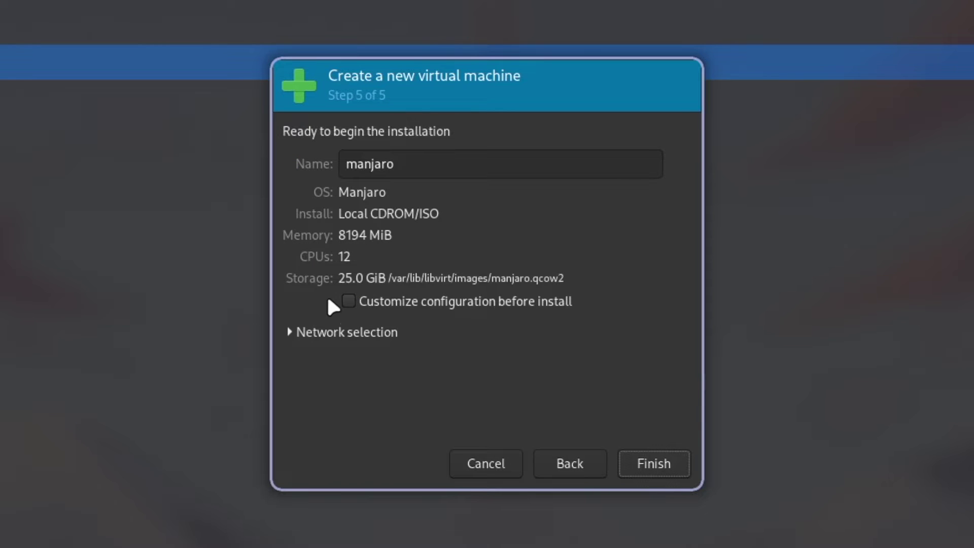
click(348, 301)
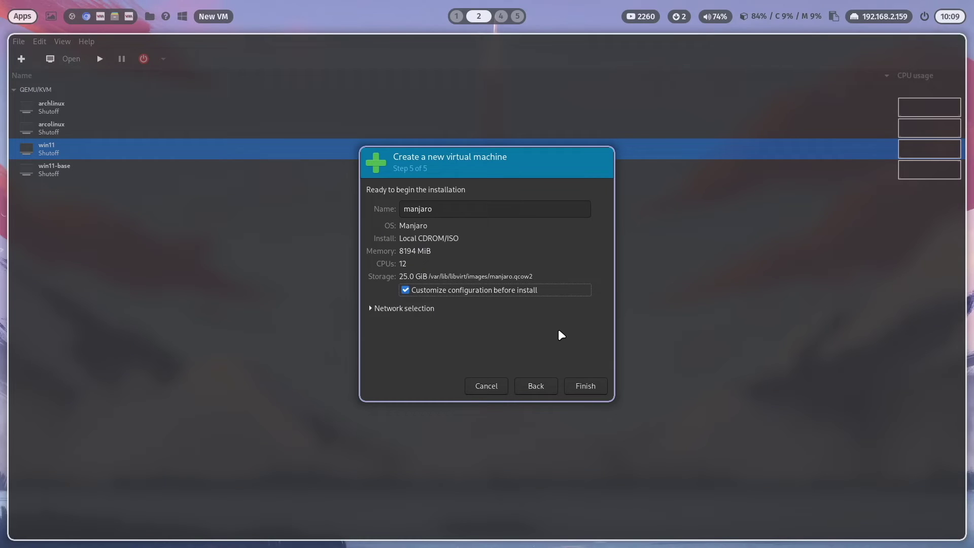
Keep the Q35 chipset and switch the VM firmware to UEFI.
click(589, 384)
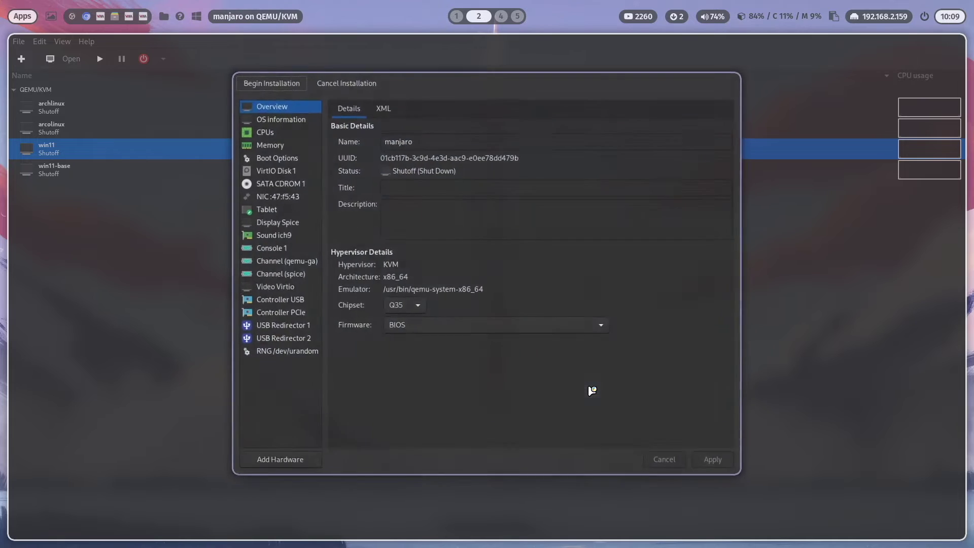
click(394, 312)
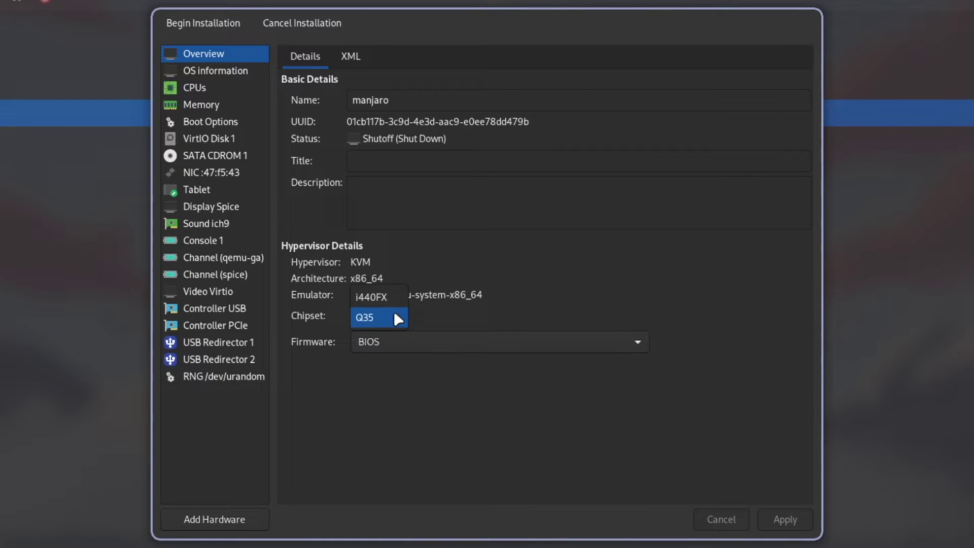
click(396, 312)
click(446, 340)
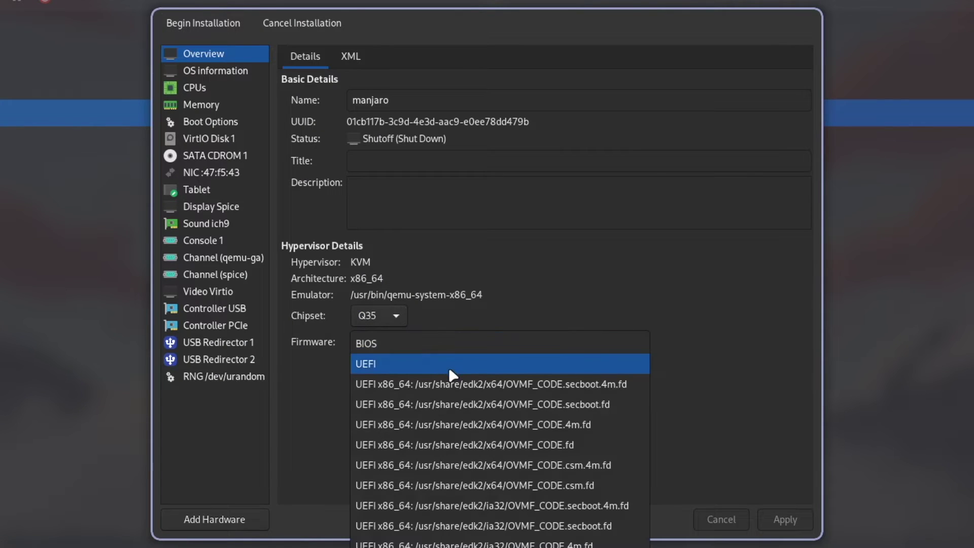
click(449, 365)
click(791, 517)
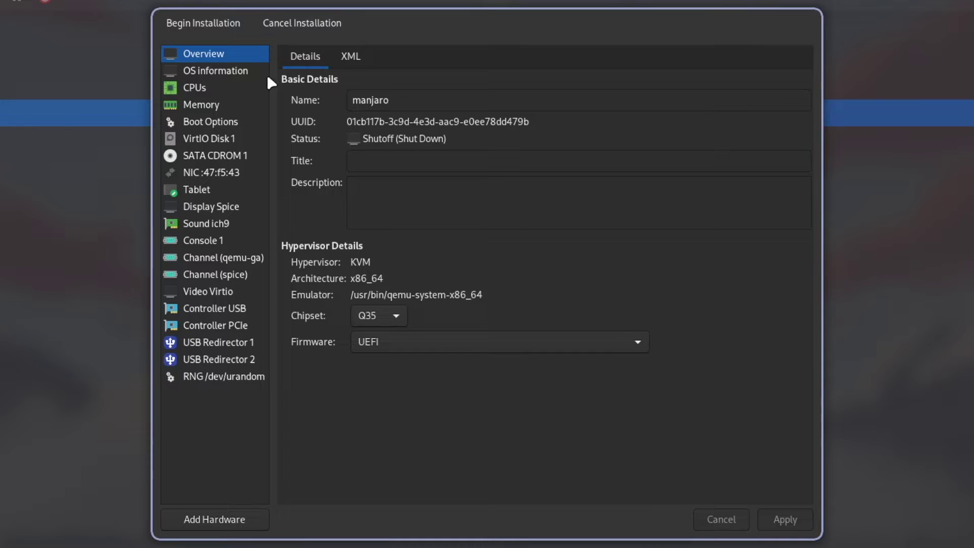
Enable SATA CDROM 1 in boot options and move it ahead of the disk.
click(223, 123)
click(298, 176)
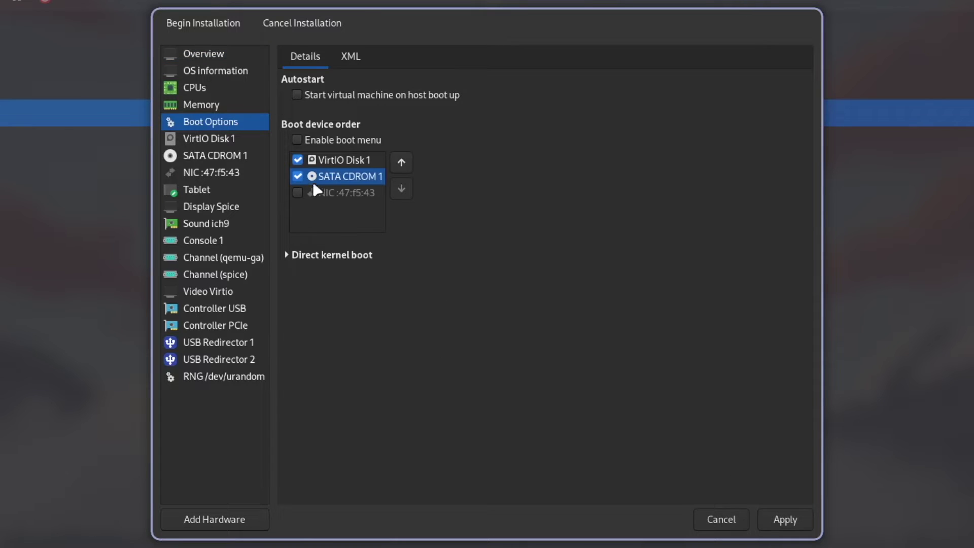
click(402, 164)
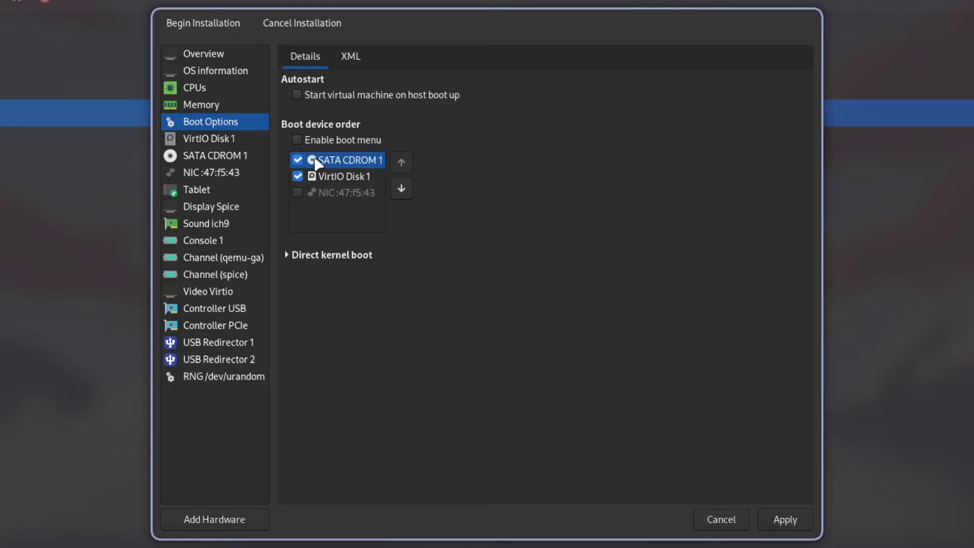
click(792, 524)
Enable Virtio 3D acceleration and Spice OpenGL with listen type None.
click(193, 291)
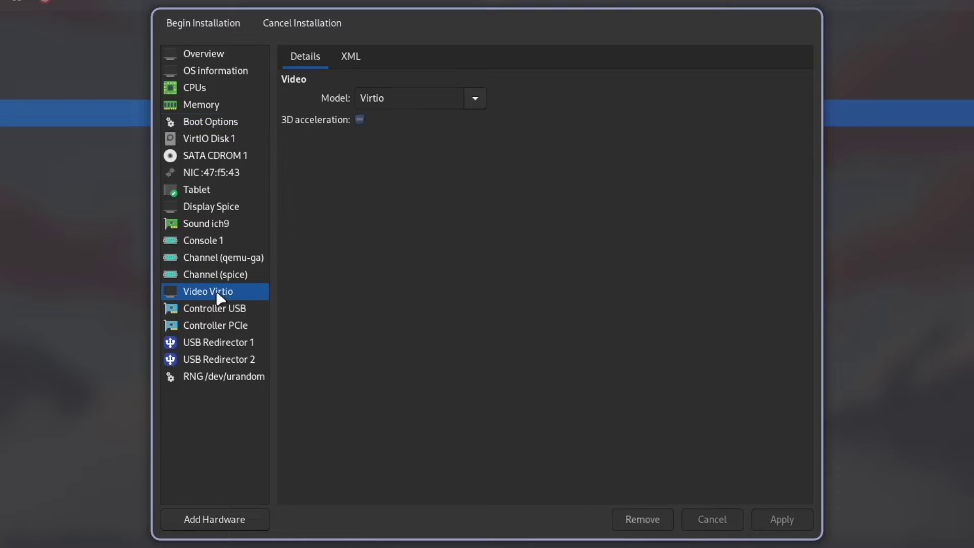
click(360, 120)
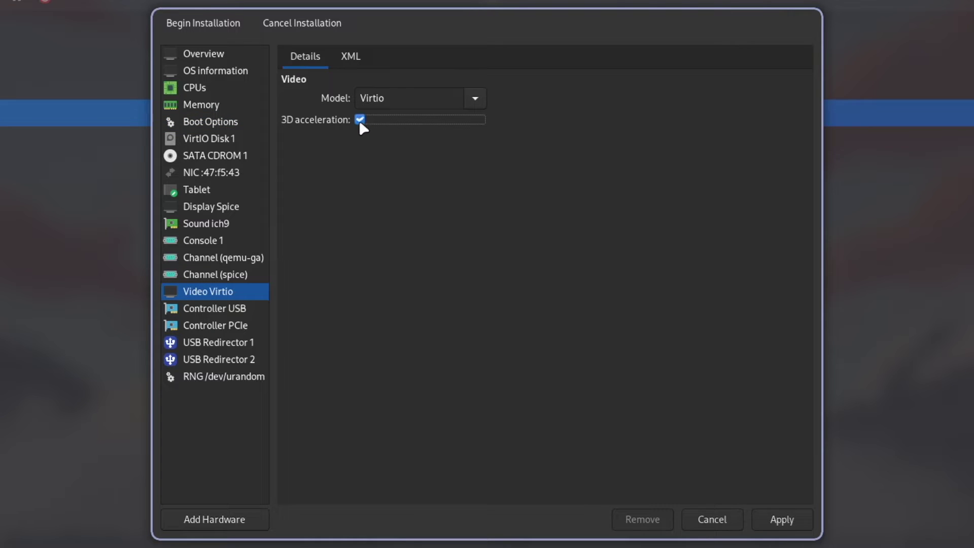
click(790, 524)
click(218, 208)
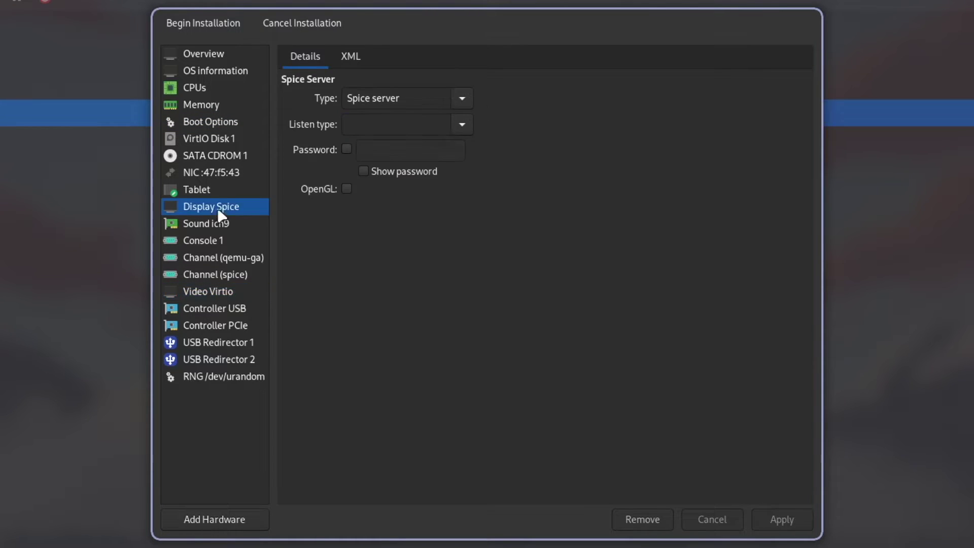
click(347, 189)
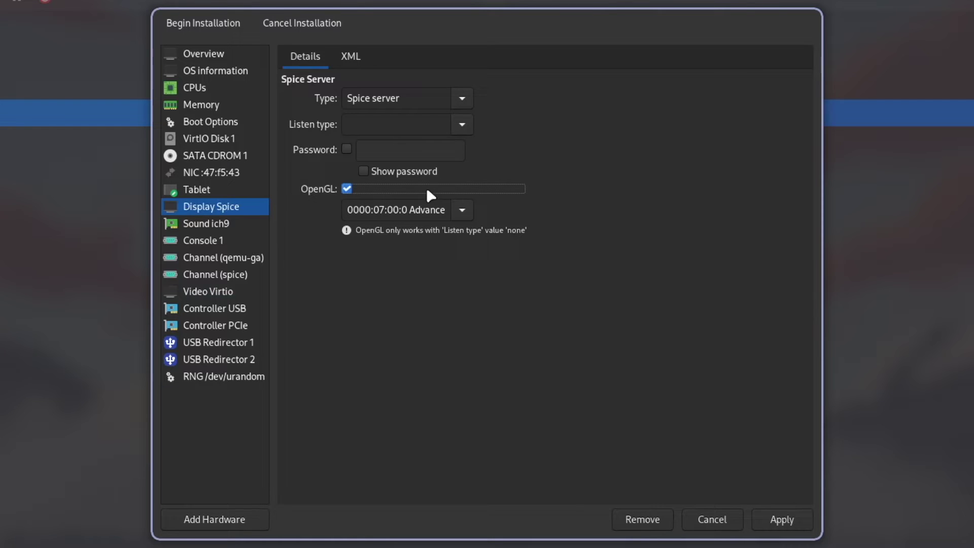
click(462, 124)
click(428, 170)
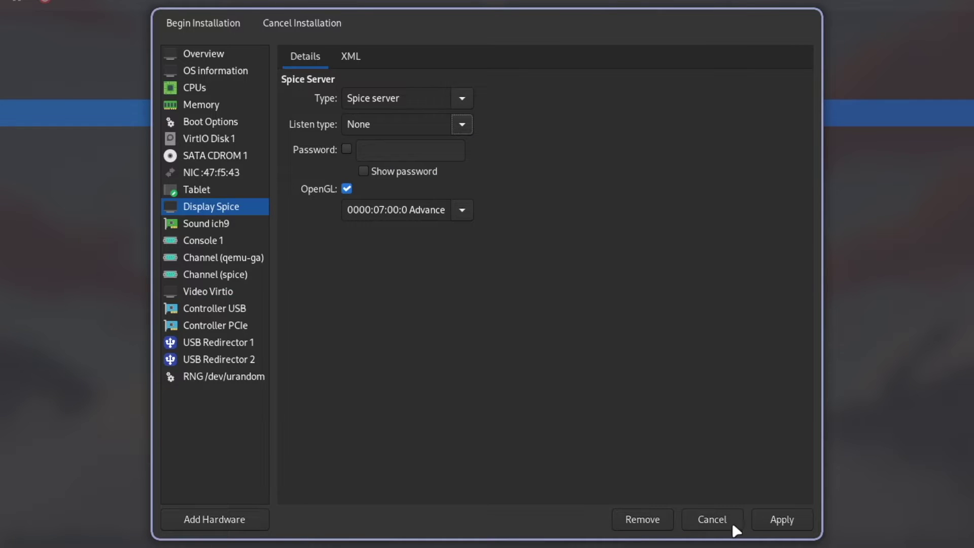
click(774, 520)
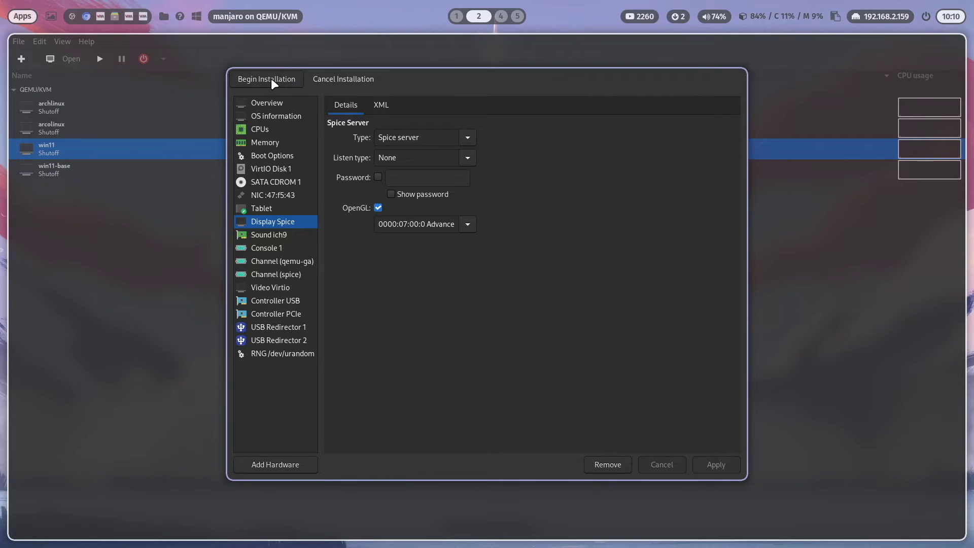
Begin the installation and set the boot menu timezone to Europe/Berlin.
click(271, 78)
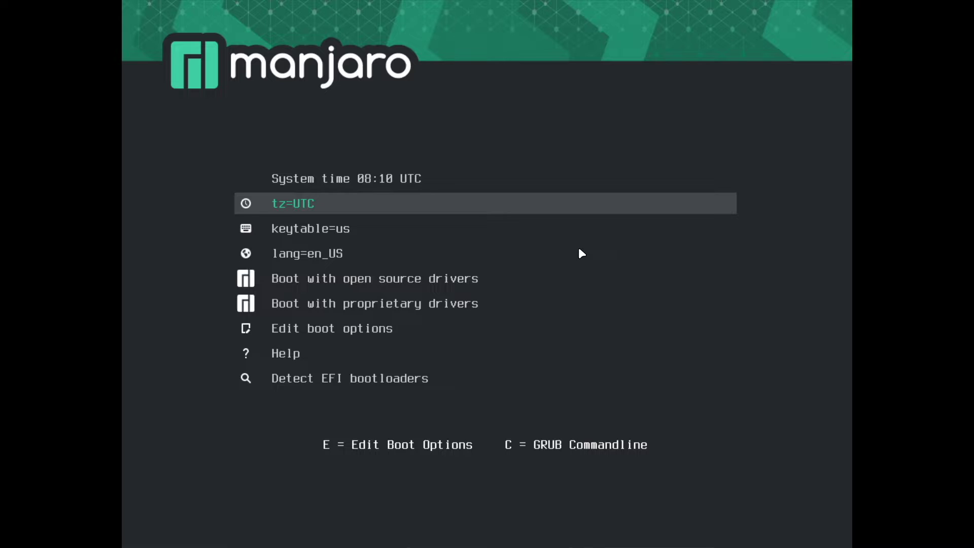
key(Return)
key(Down)
key(Down)
key(Down)
key(Down)
key(Down)
key(Down)
key(Down)
key(Return)
key(Down)
key(Down)
key(Down)
key(Down)
key(Return)
key(Down)
key(Down)
key(Down)
key(Down)
key(Down)
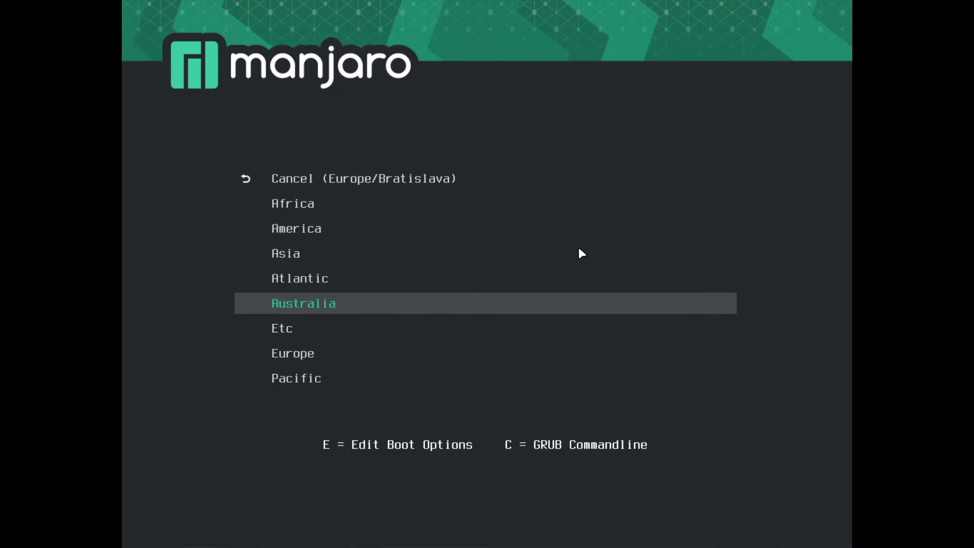
key(Down)
key(Down)
key(Return)
key(Down)
key(Down)
key(Down)
Set the boot menu keyboard table to de.
key(Return)
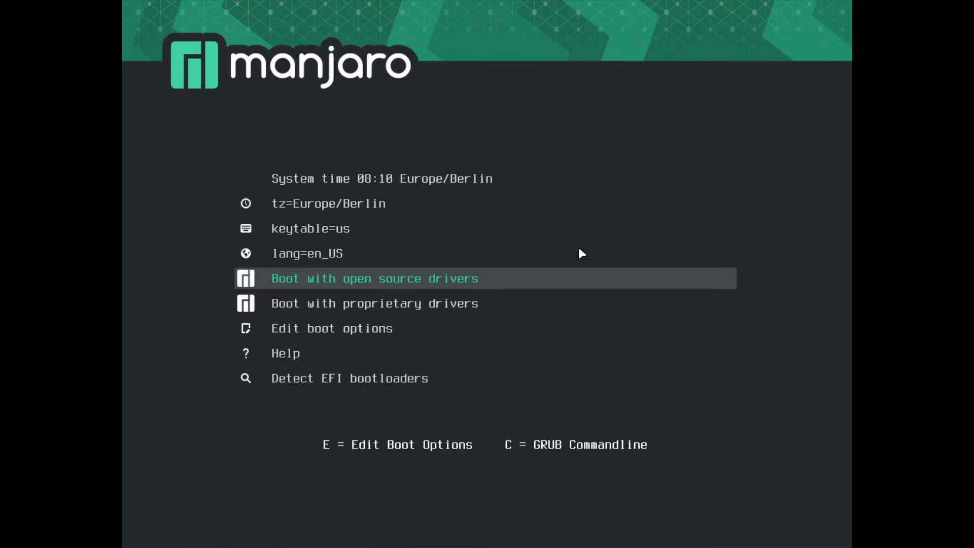
key(Up)
key(Up)
key(Up)
key(Down)
key(Return)
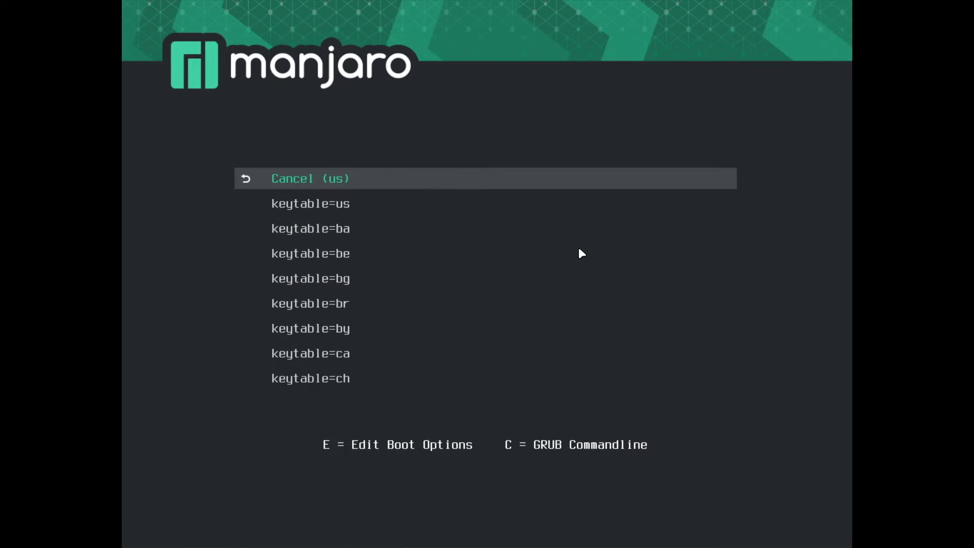
key(Down)
key(Down)
key(Down)
key(Down)
key(Down)
key(Down)
key(Down)
key(Down)
key(Down)
key(Down)
key(Down)
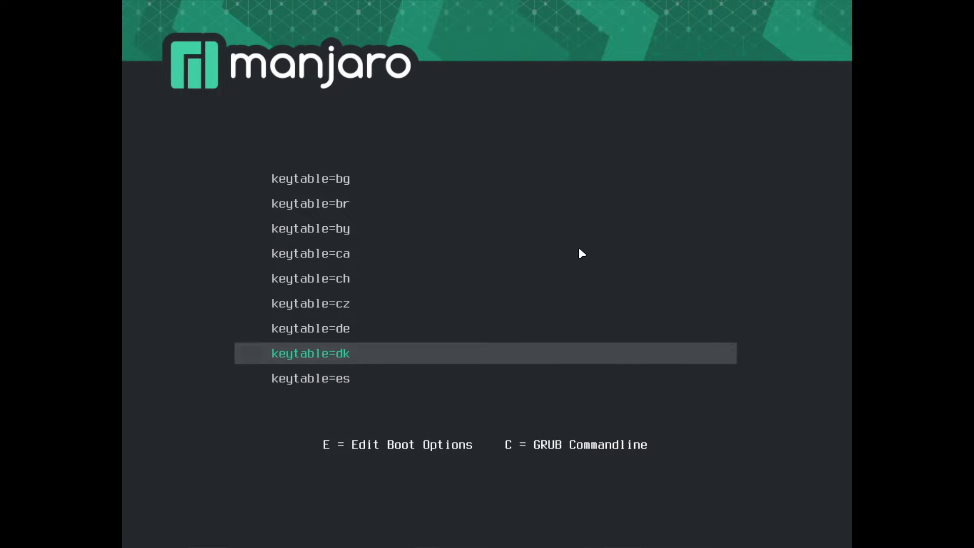
key(Up)
key(Return)
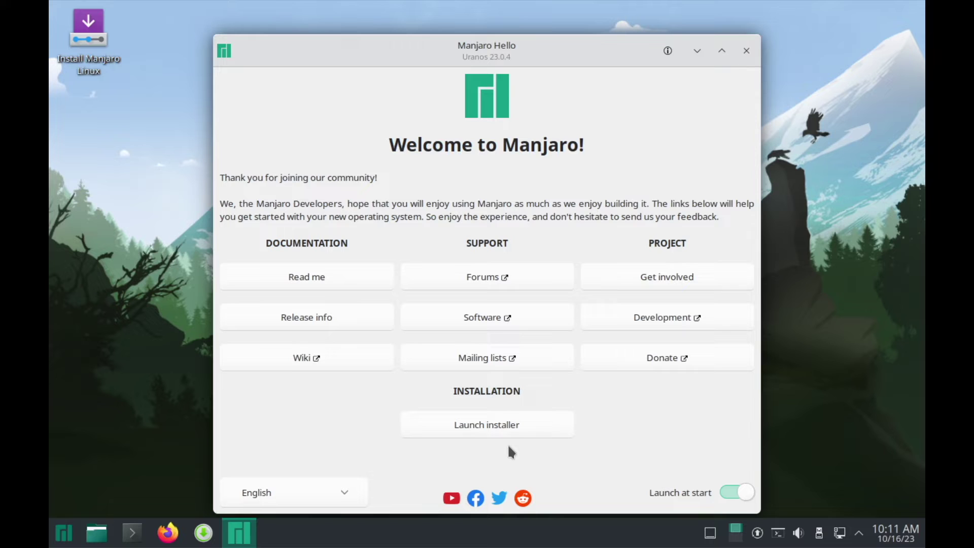
Launch the installer from Manjaro Hello and keep American English as the language.
click(491, 426)
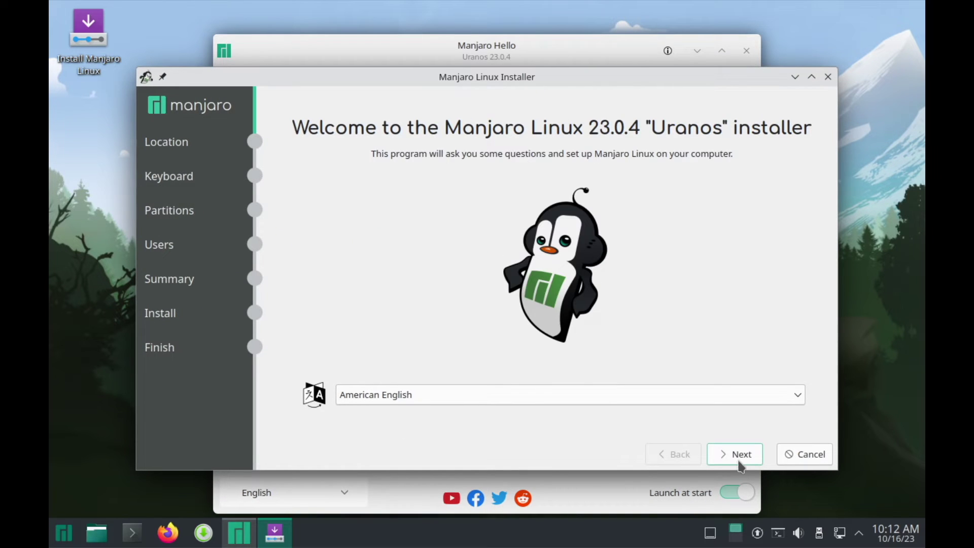
click(737, 459)
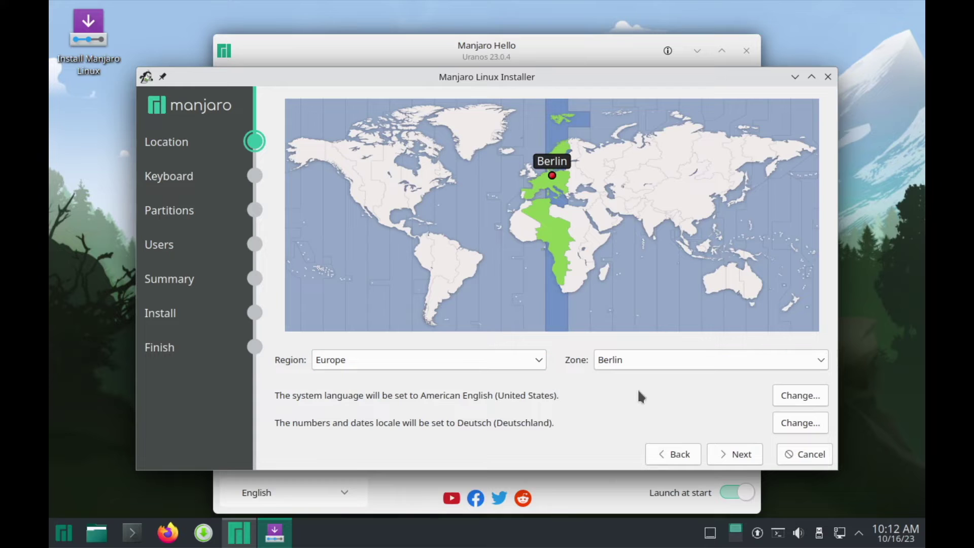
Accept Europe/Berlin, choose the German keyboard layout, and keep Erase disk partitioning.
click(740, 455)
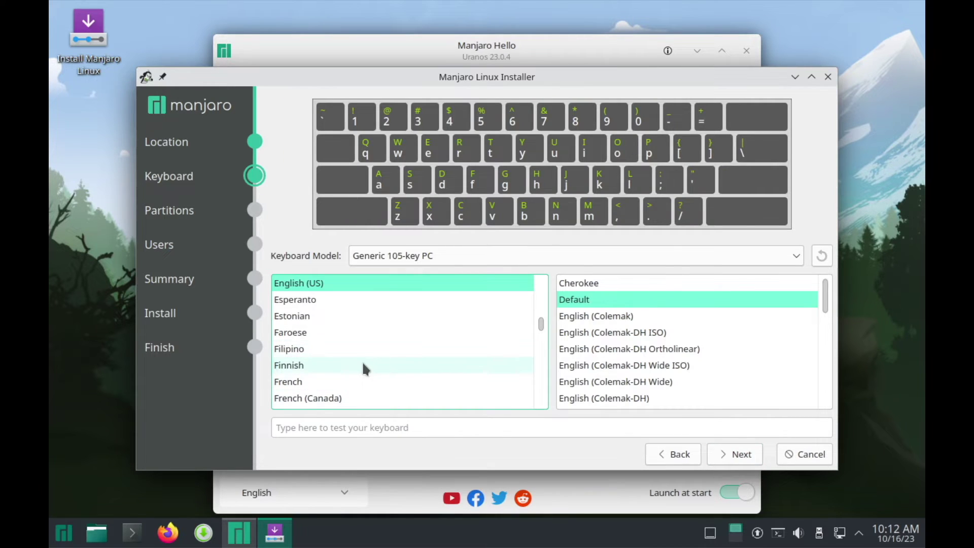
scroll(362, 368, down, 3)
click(312, 315)
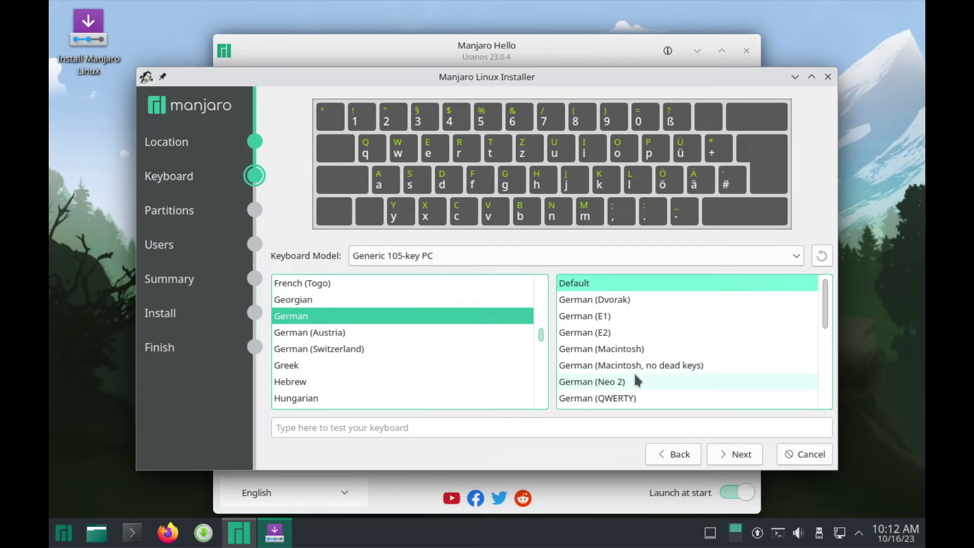
click(741, 454)
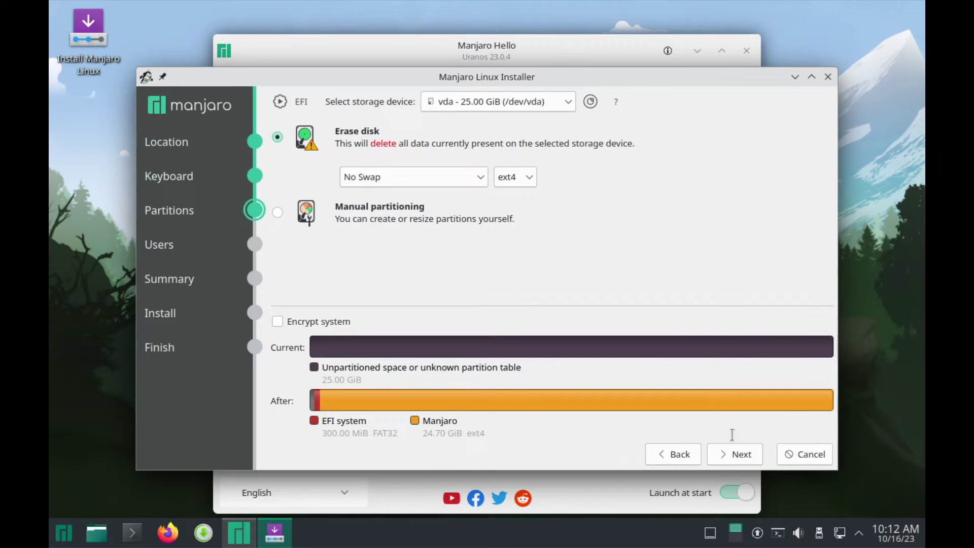
click(742, 455)
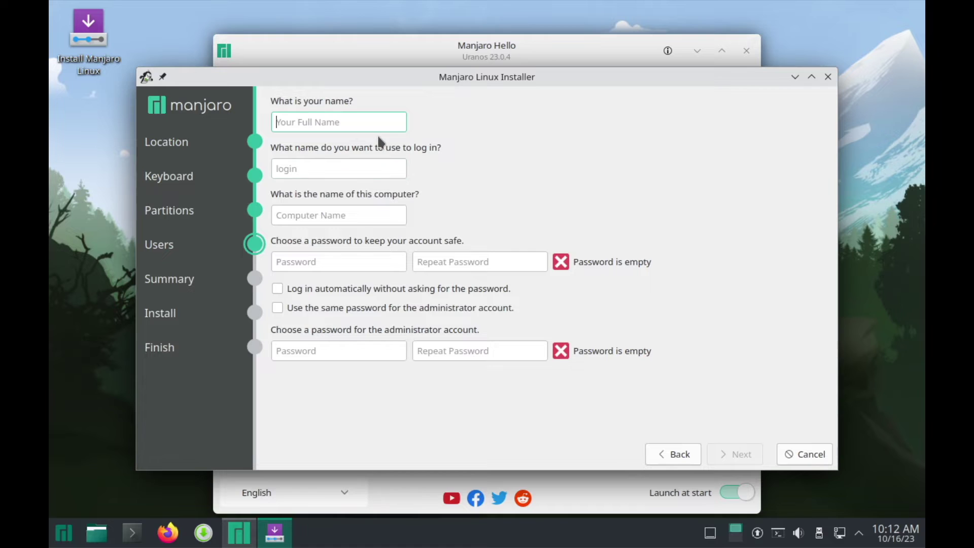
Fill in the user's full name and account details, reusing the password for administrator.
text(Stepha)
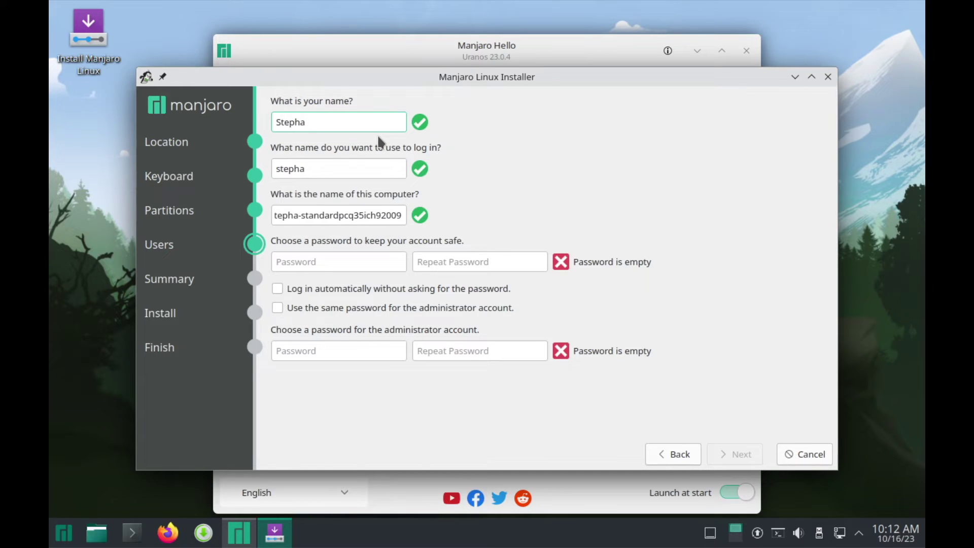
text(n Raabe)
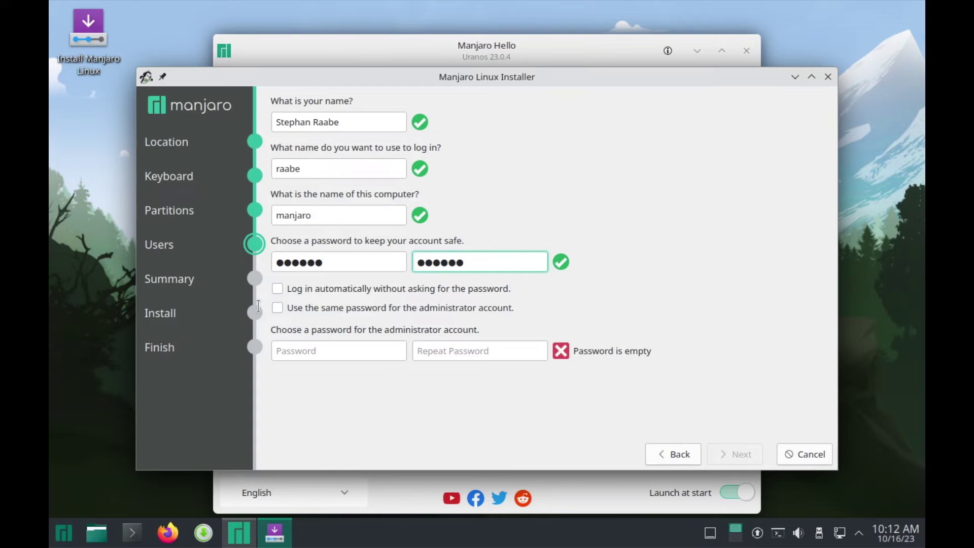
click(373, 307)
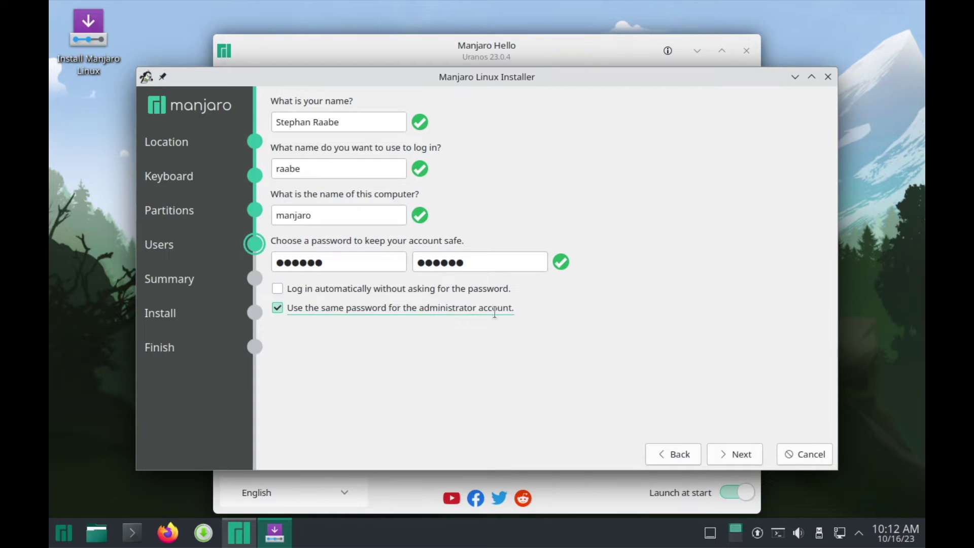
click(748, 454)
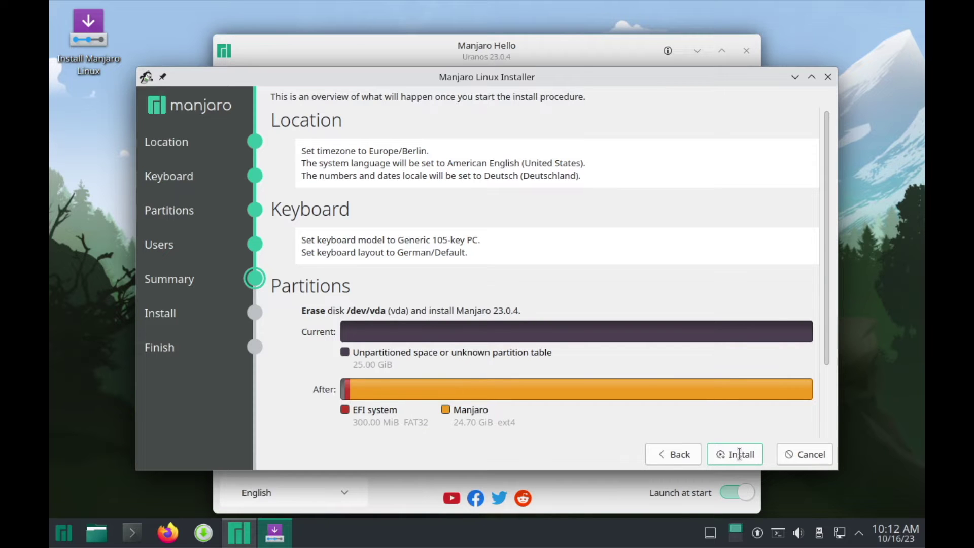
Confirm the summary to install Manjaro 23.0.4, then restart when it finishes.
click(740, 454)
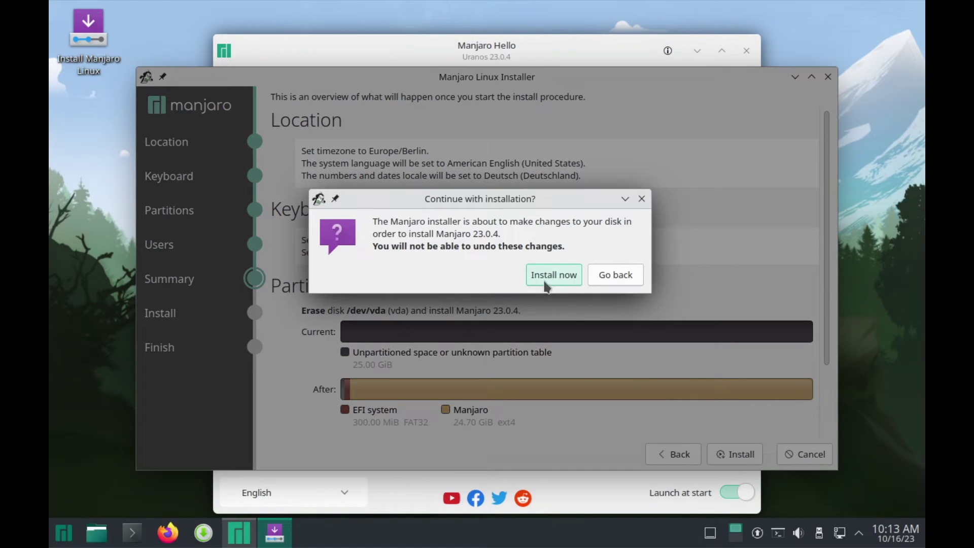
click(560, 275)
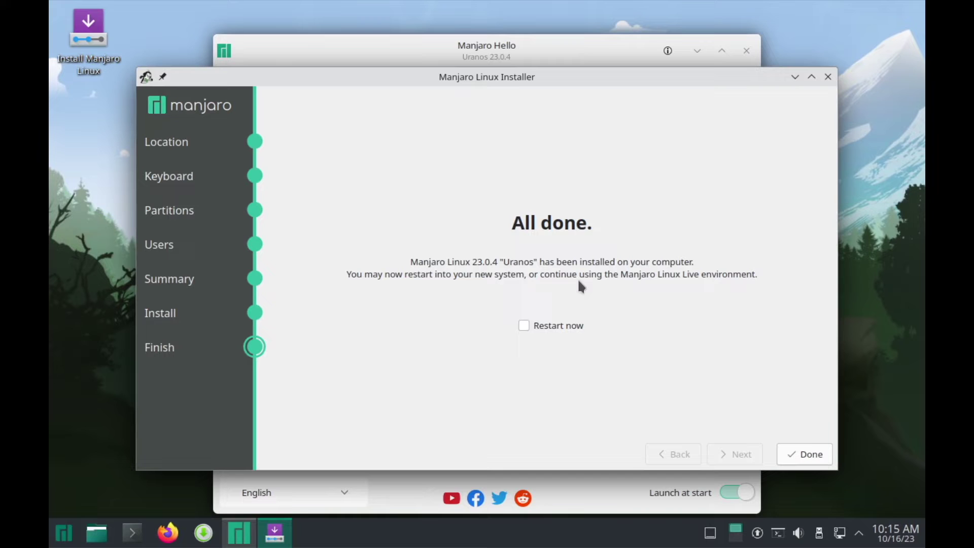
click(524, 325)
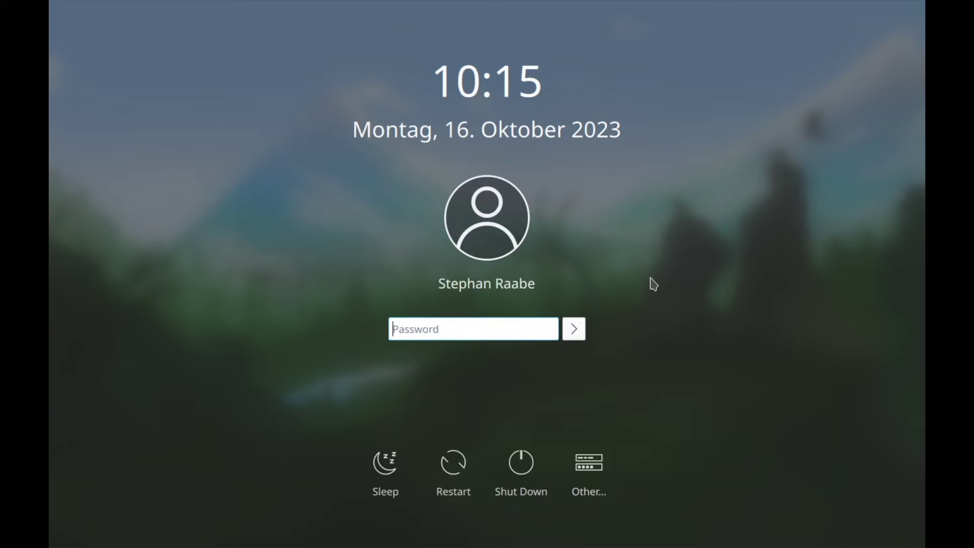
Log in with the account password and close Manjaro Hello with Launch at start off.
text(*****)
key(Return)
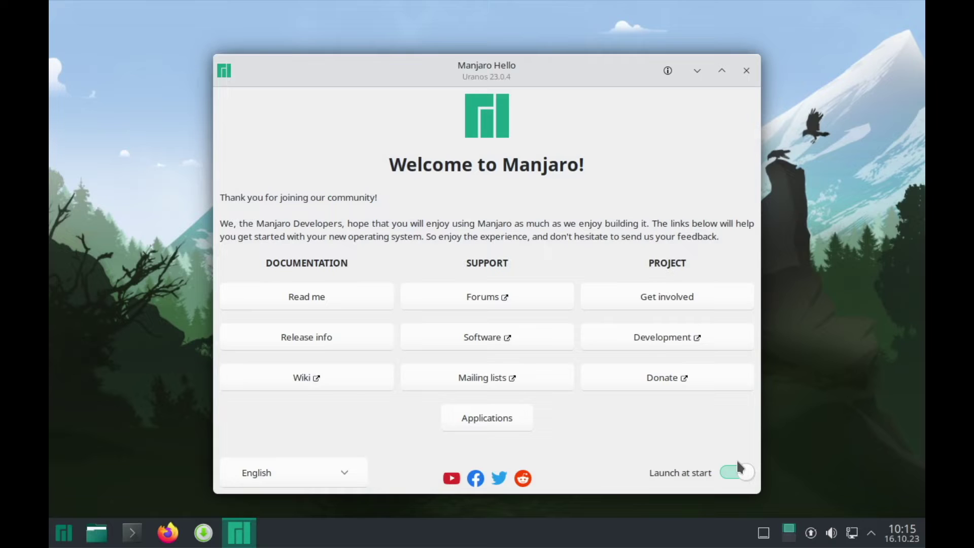
click(737, 474)
click(747, 71)
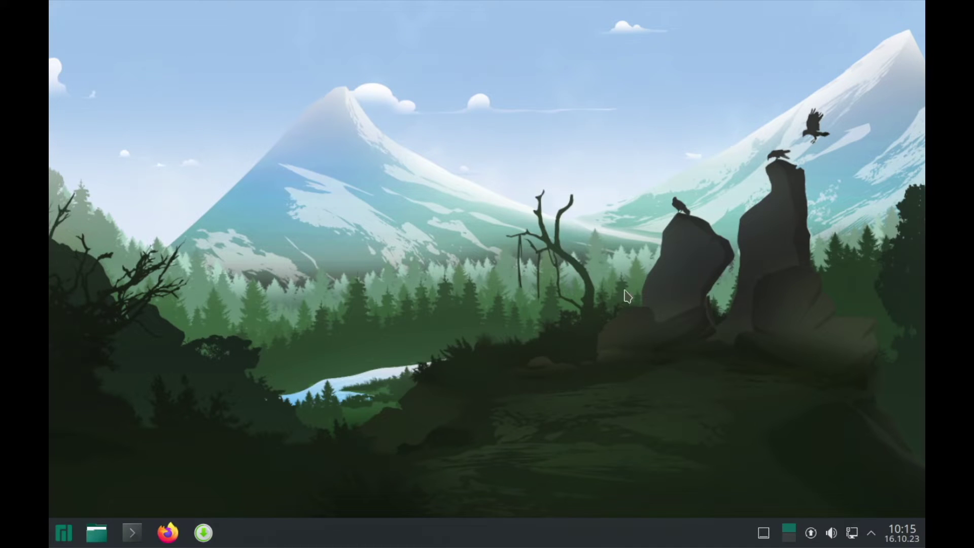
Refresh Pamac's Updates list to confirm the system is up to date, then close Pamac.
click(203, 533)
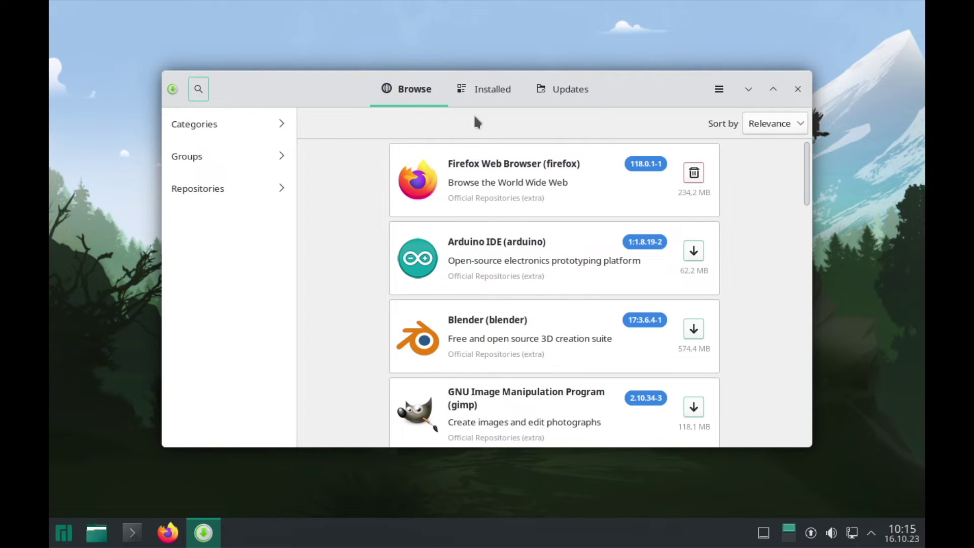
click(557, 90)
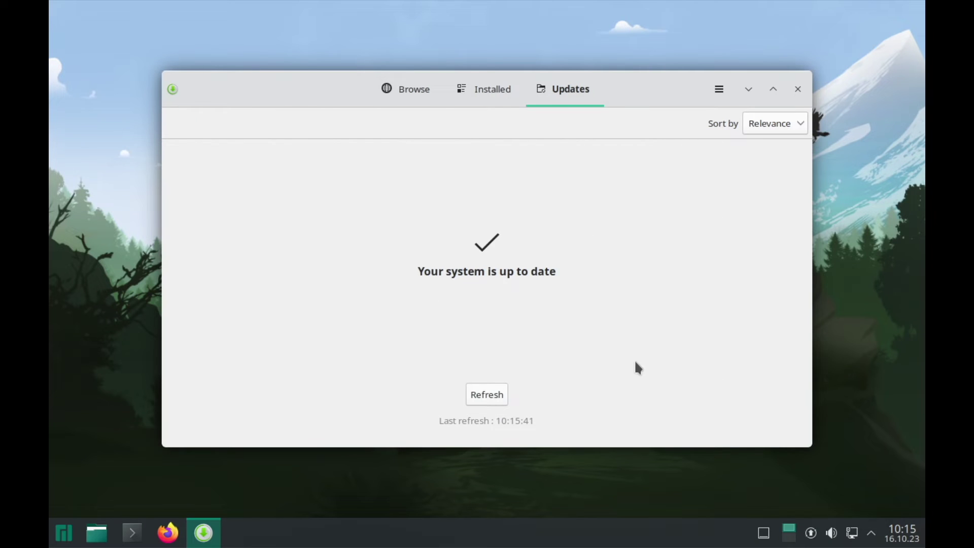
click(497, 399)
click(799, 90)
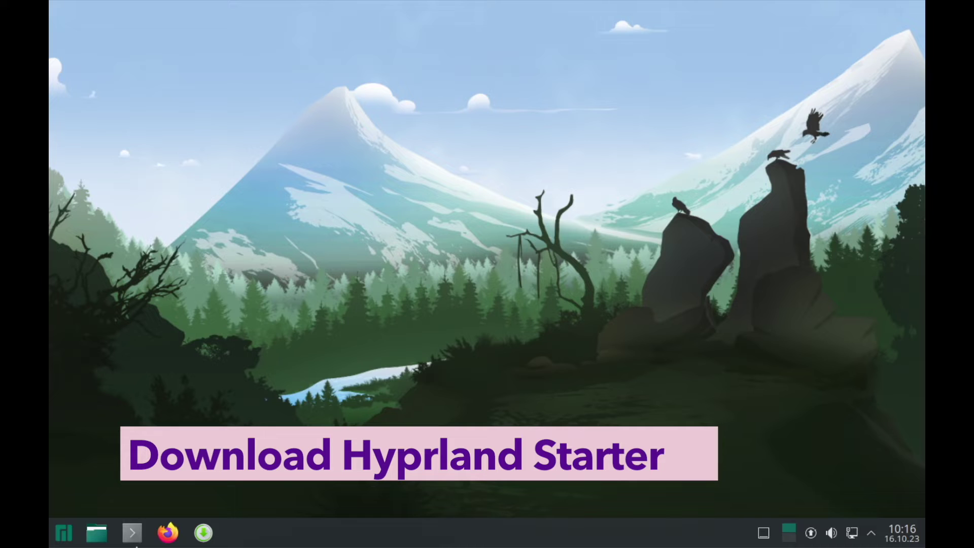
In Konsole, confirm git is installed and run git clone on the pasted hyprland-starter URL.
click(134, 540)
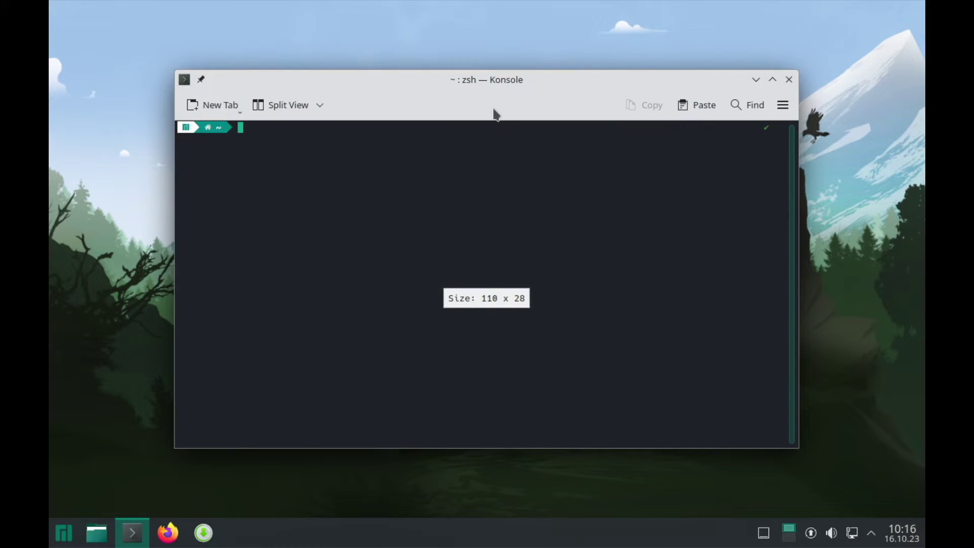
drag(492, 79, 544, 76)
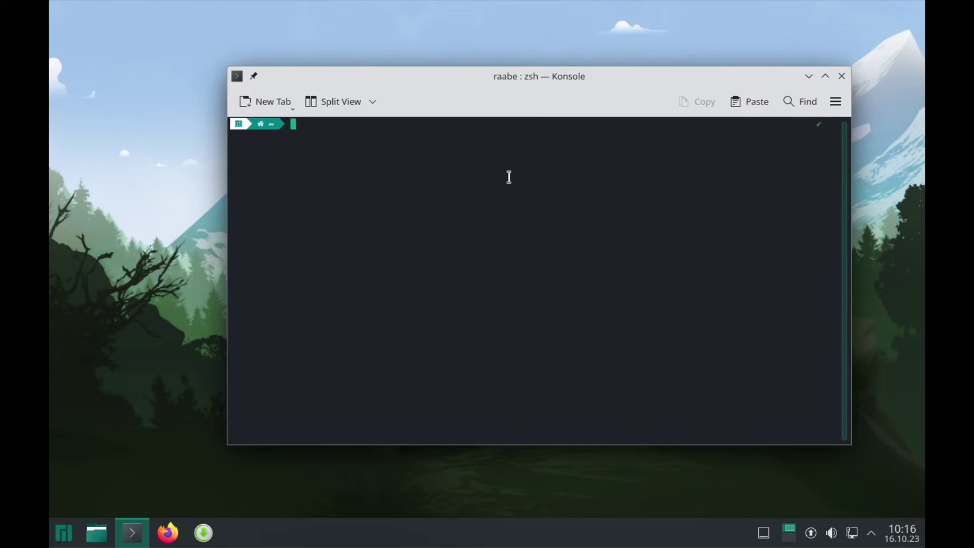
text(git)
key(Return)
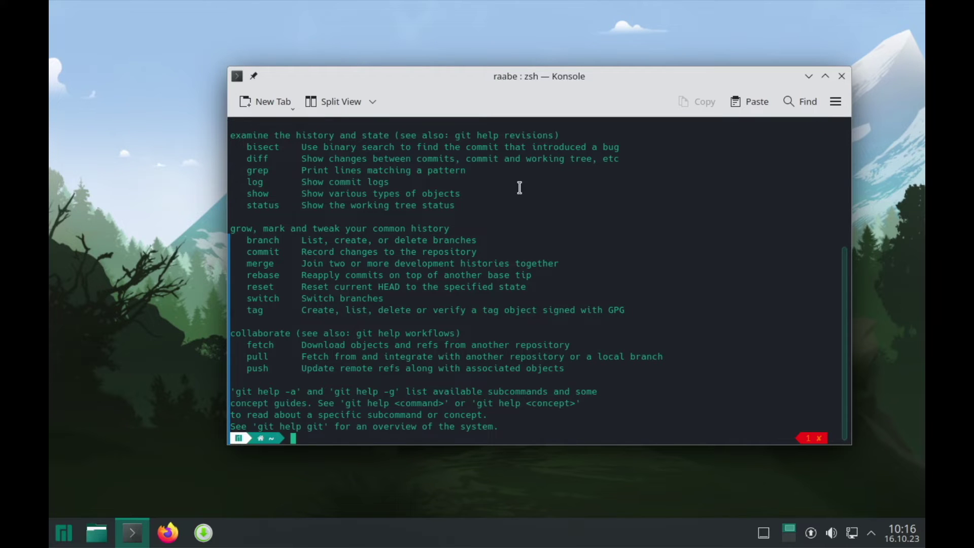
text(clear)
key(Return)
text(git clone)
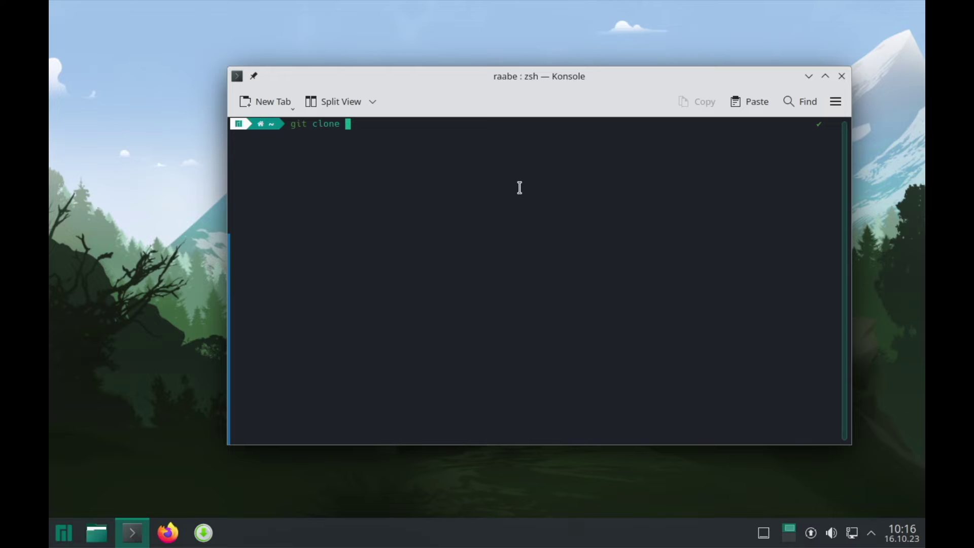
text(https://gitlab.com/stephan-raabe/hyprland-starter.git)
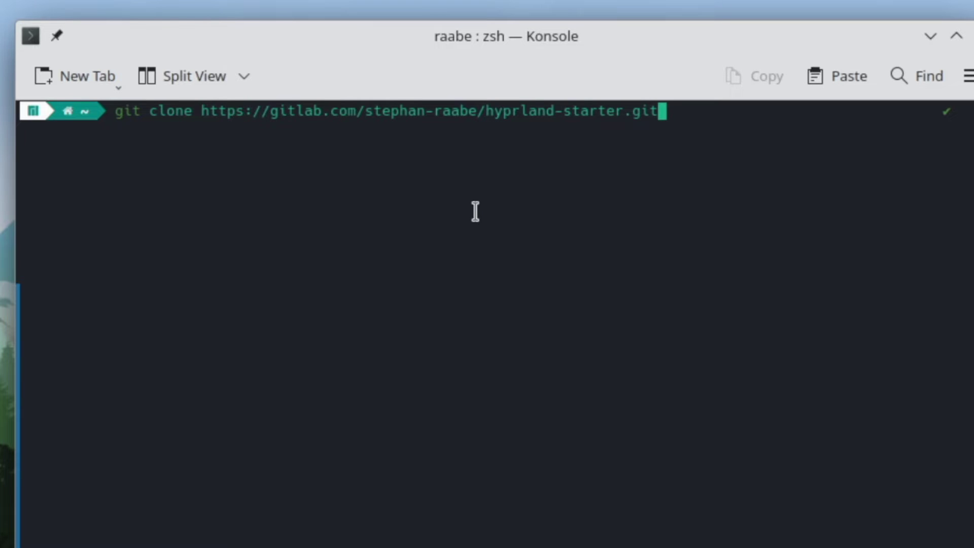
key(Return)
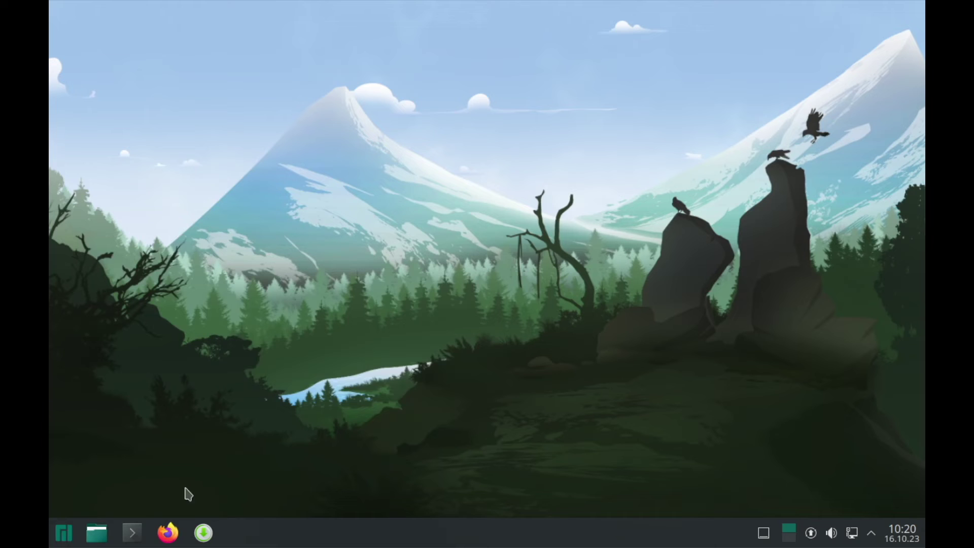
Launch the KWrite text editor by searching 'edit' in the application launcher.
click(64, 531)
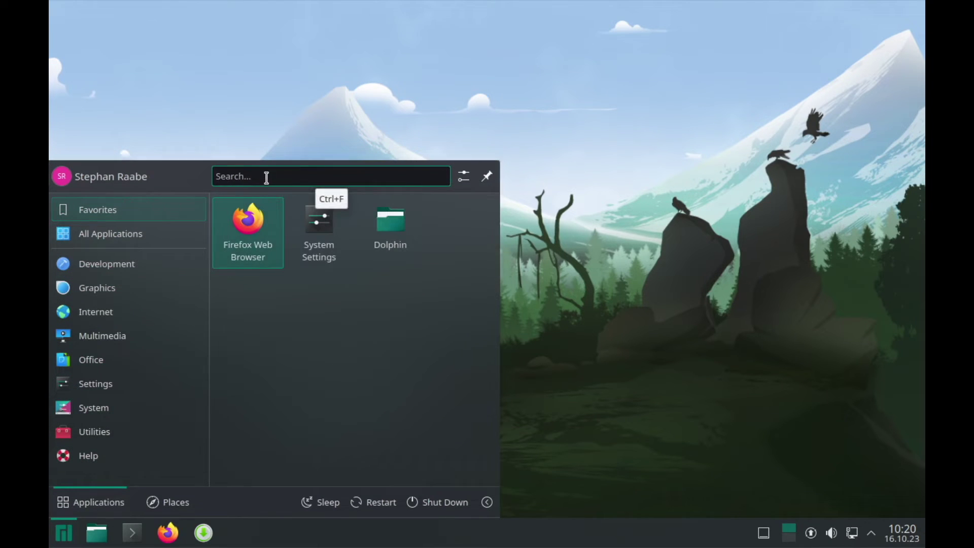
text(edit)
key(Down)
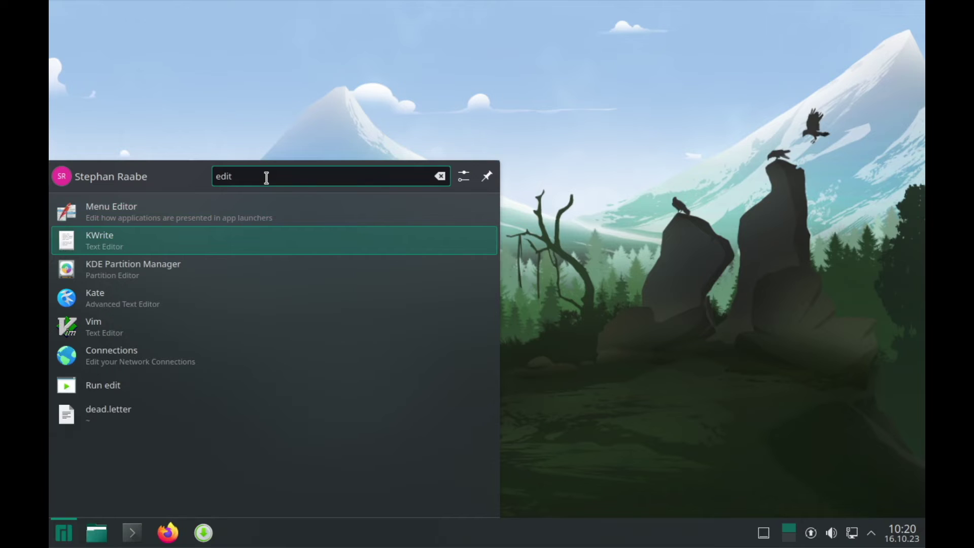
key(Return)
Open hyprland-starter/1-install.sh and scroll through its package list.
key(ctrl+o)
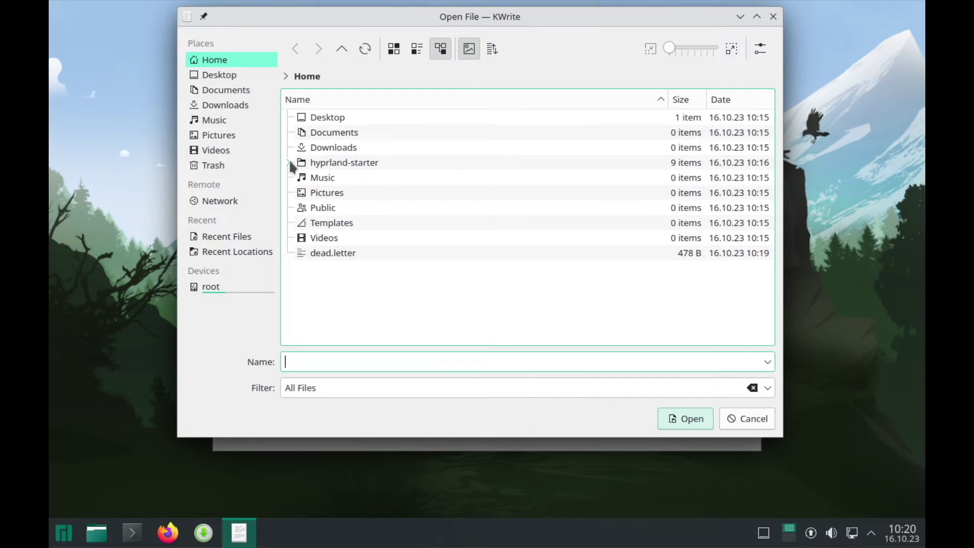
click(287, 162)
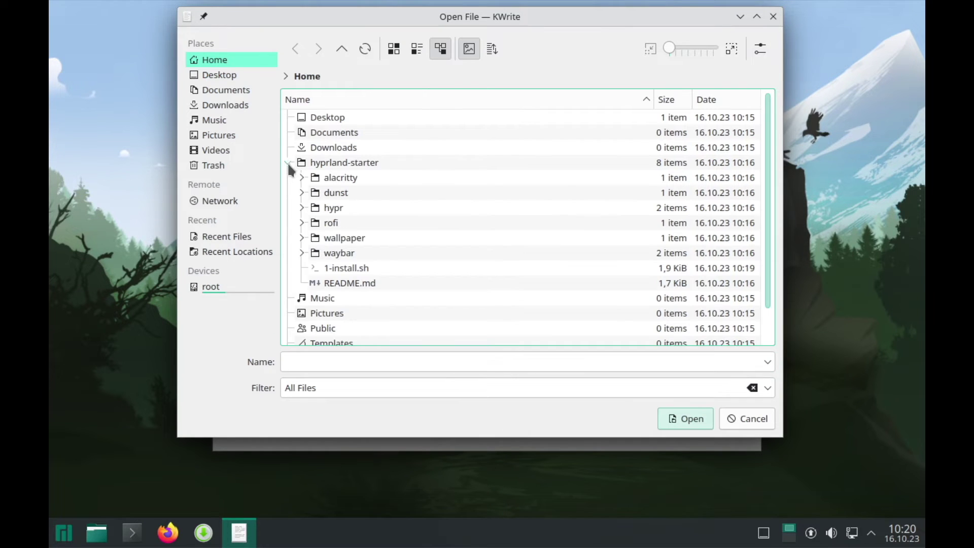
click(361, 267)
click(693, 419)
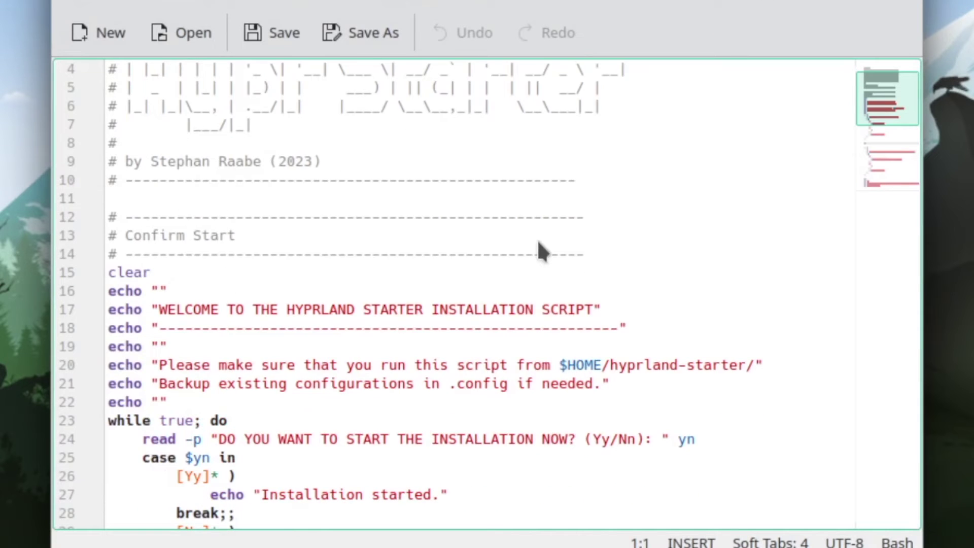
scroll(539, 248, down, 3)
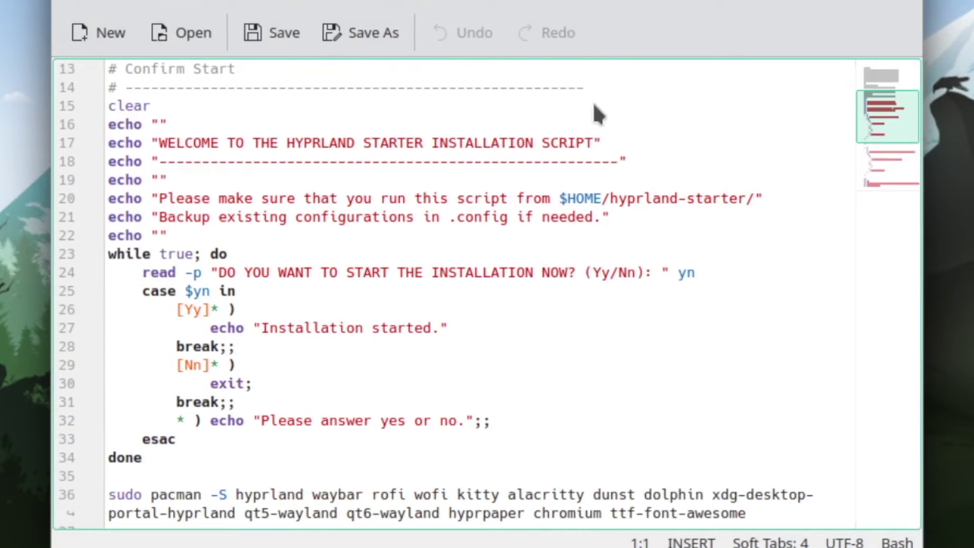
scroll(569, 233, down, 5)
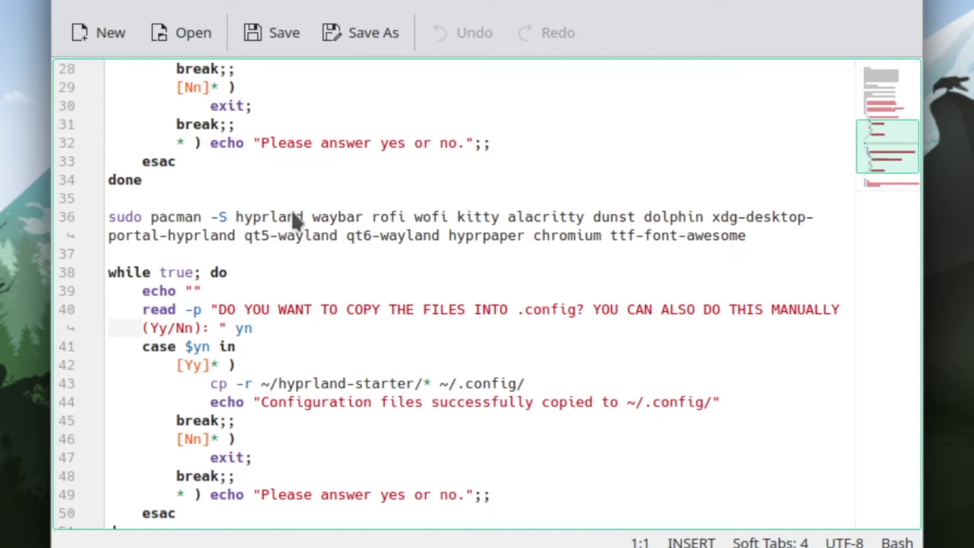
scroll(471, 286, down, 1)
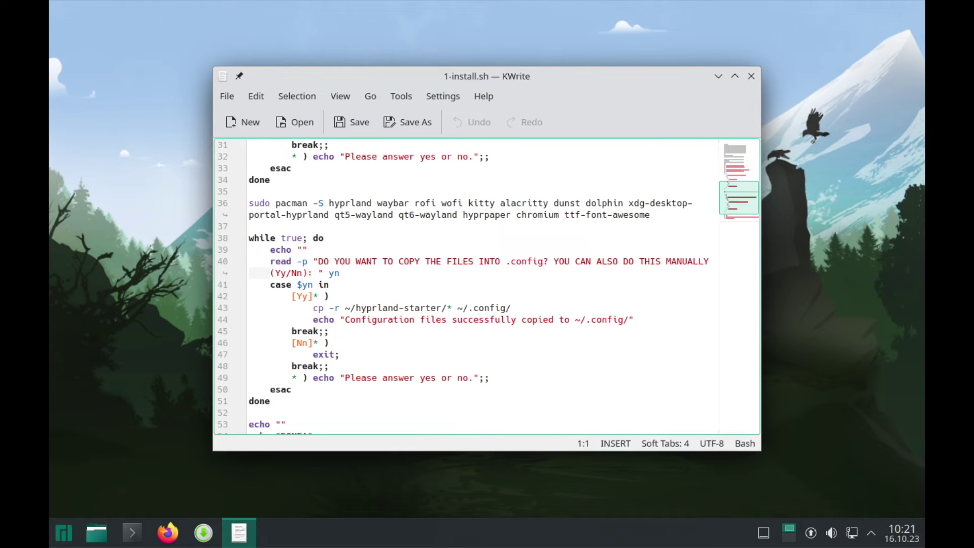
Close KWrite, then set and apply a 1920x1080 (16:9) resolution in Display Settings.
click(751, 77)
right_click(413, 185)
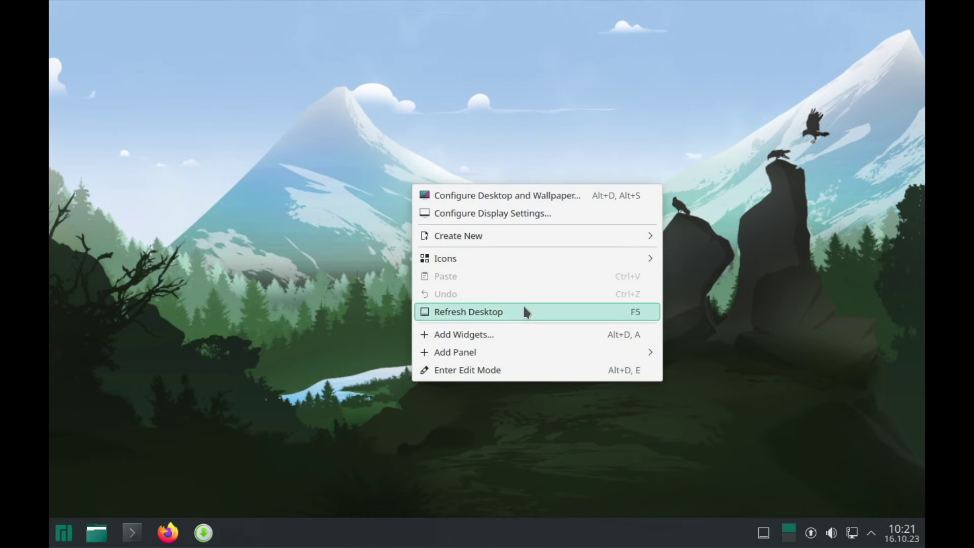
click(539, 216)
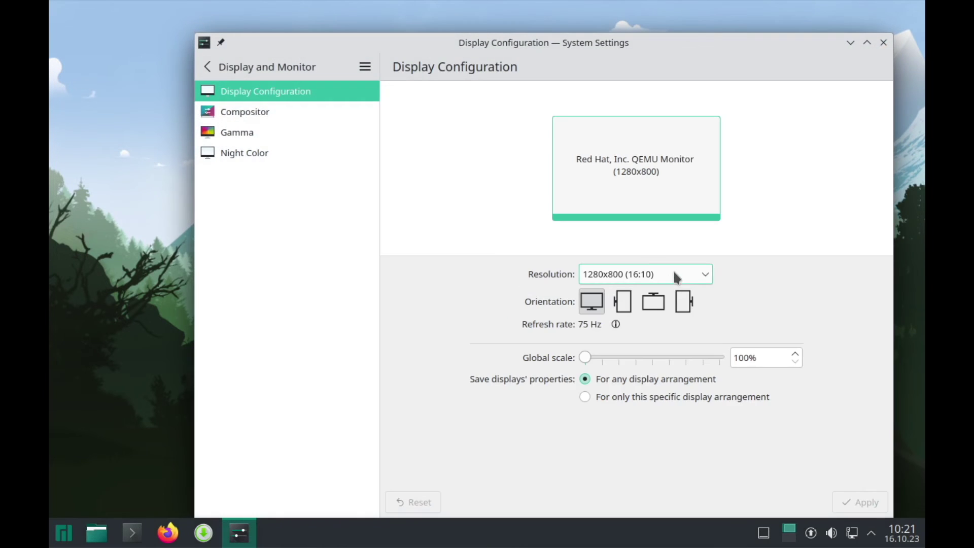
click(683, 273)
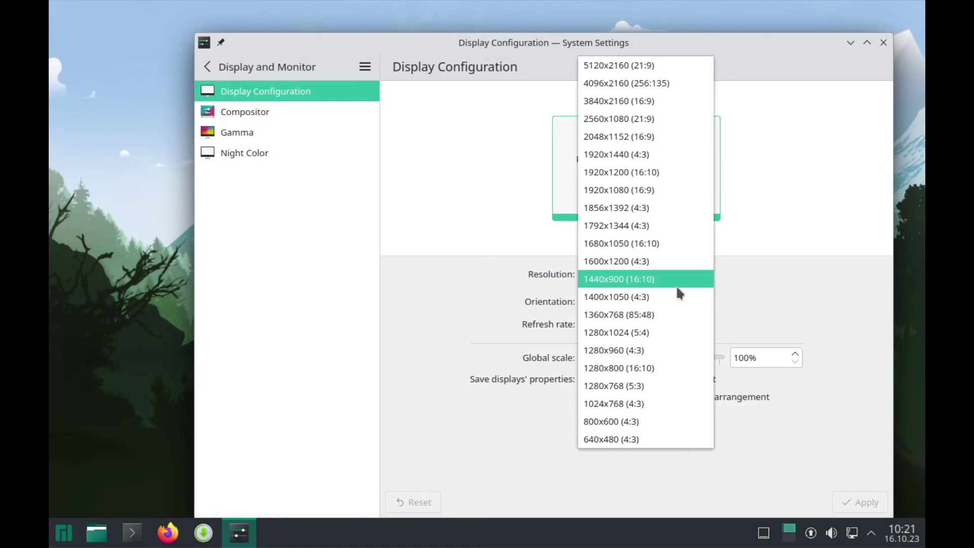
click(650, 197)
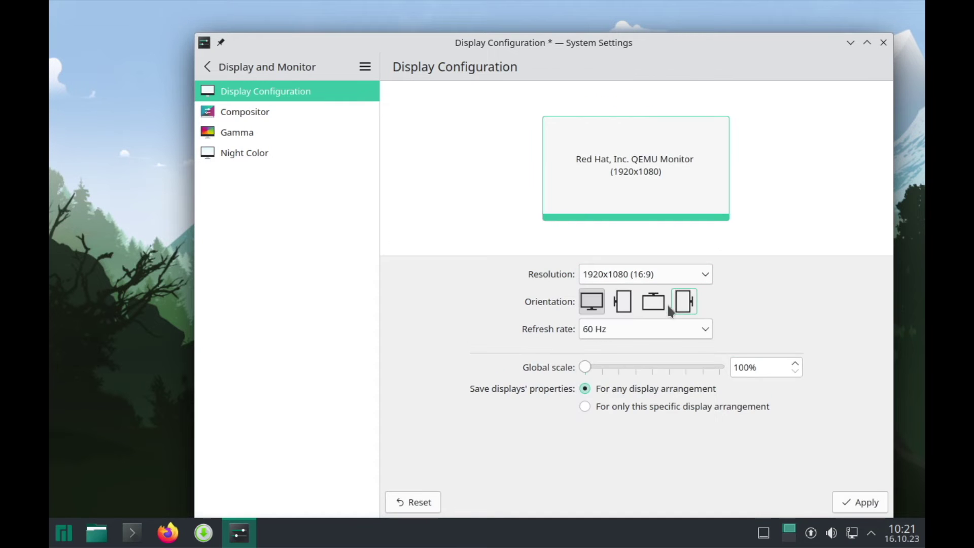
click(871, 505)
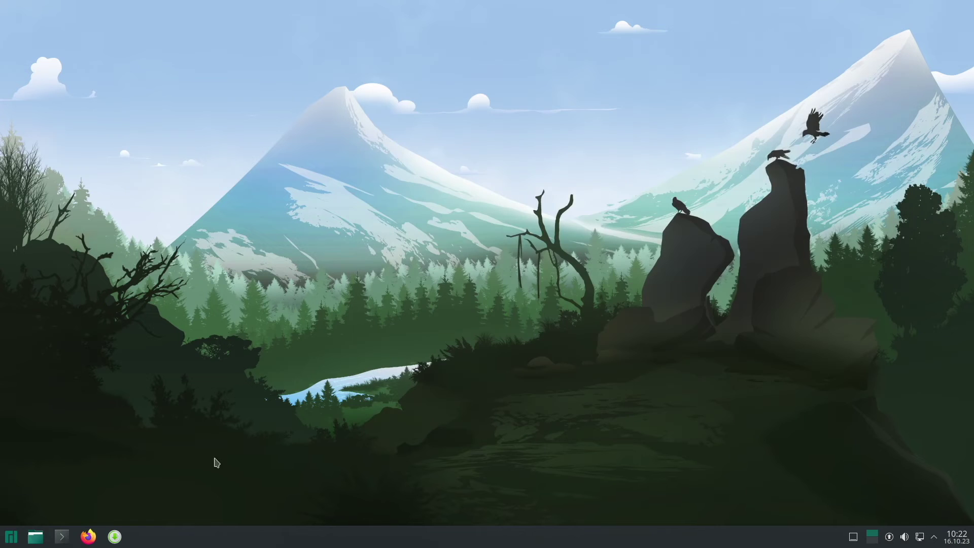
Close System Settings, open a terminal and change into the hyprland-starter folder.
click(886, 63)
key(ctrl+alt+t)
drag(457, 134, 573, 159)
text(cd hyprland-starter/)
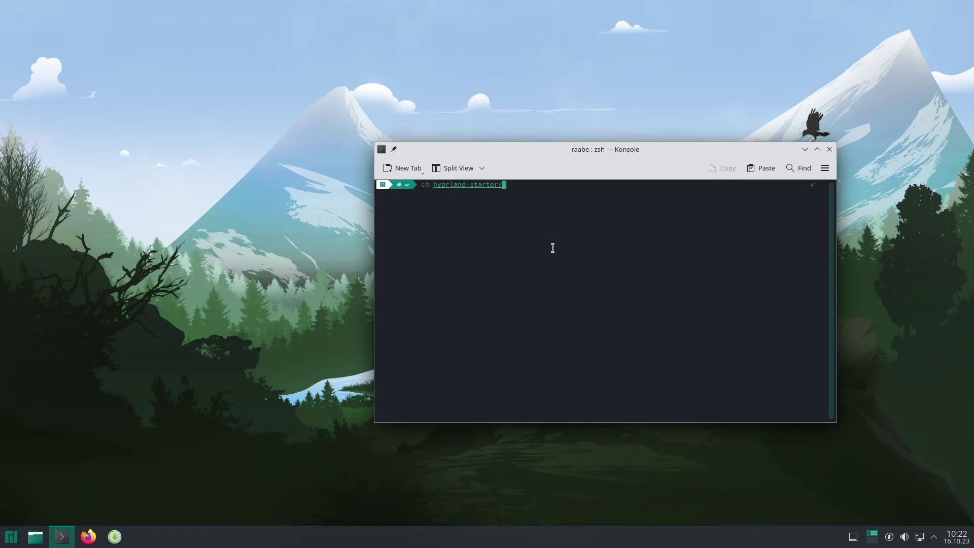
key(Return)
Run ./1-install.sh, answer y, give the sudo password, accept the packages, and copy configs.
text(.)
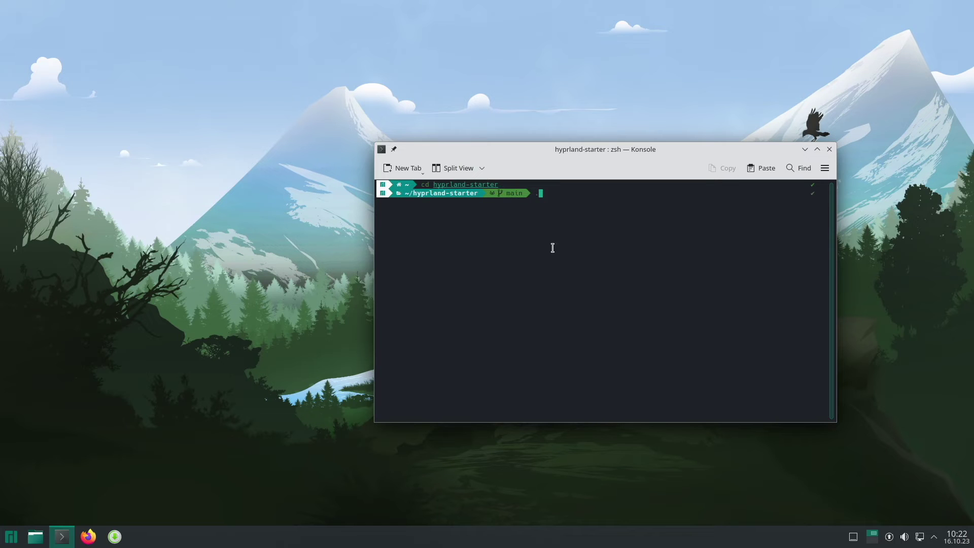
text(/1-install.sh)
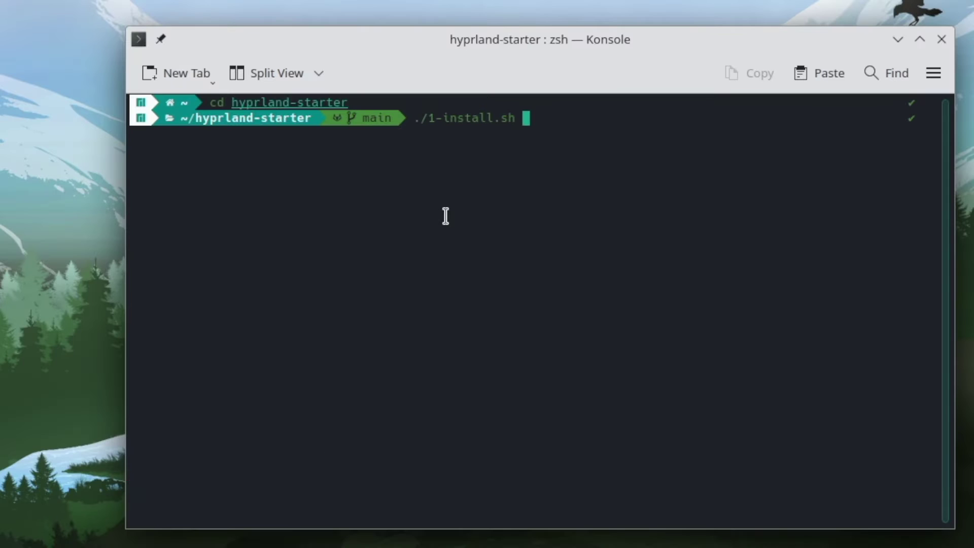
key(Return)
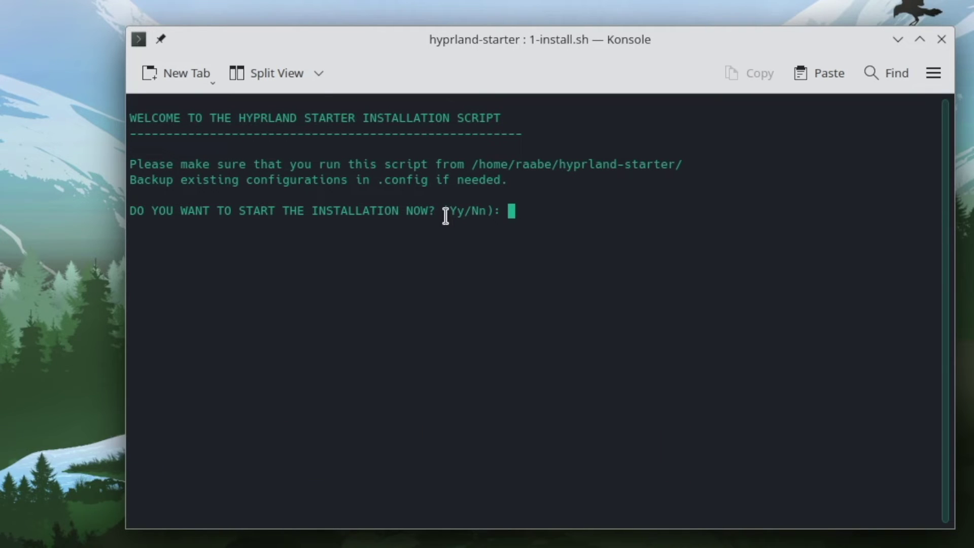
text(y)
key(Return)
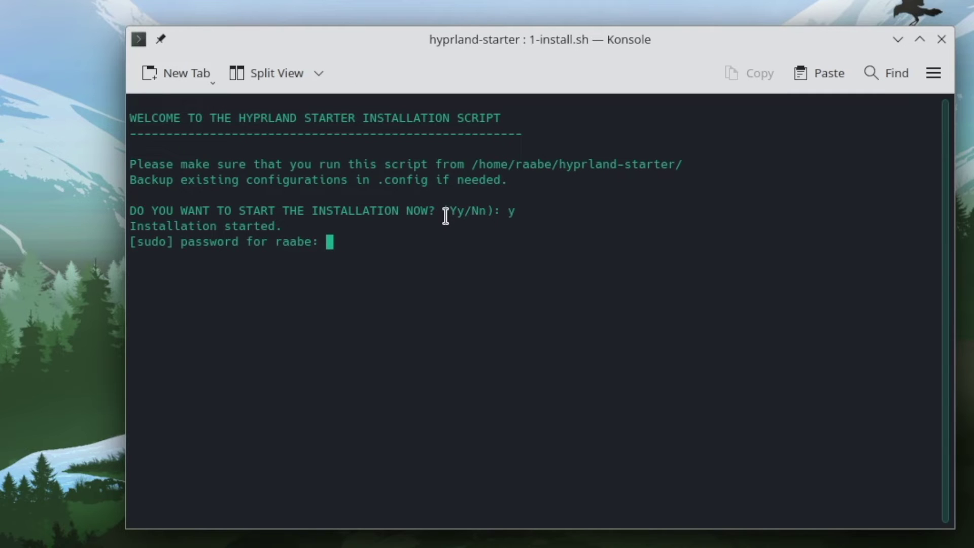
key(Return)
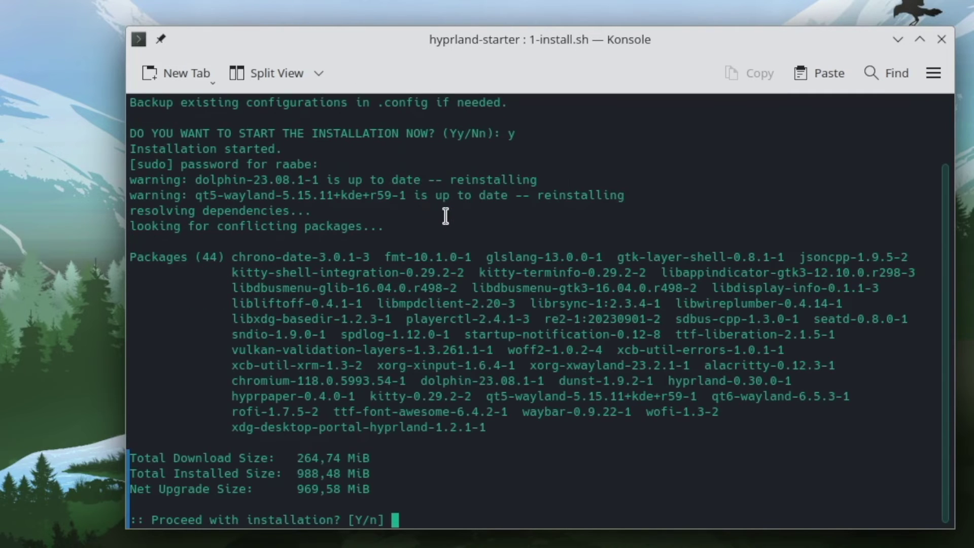
key(Return)
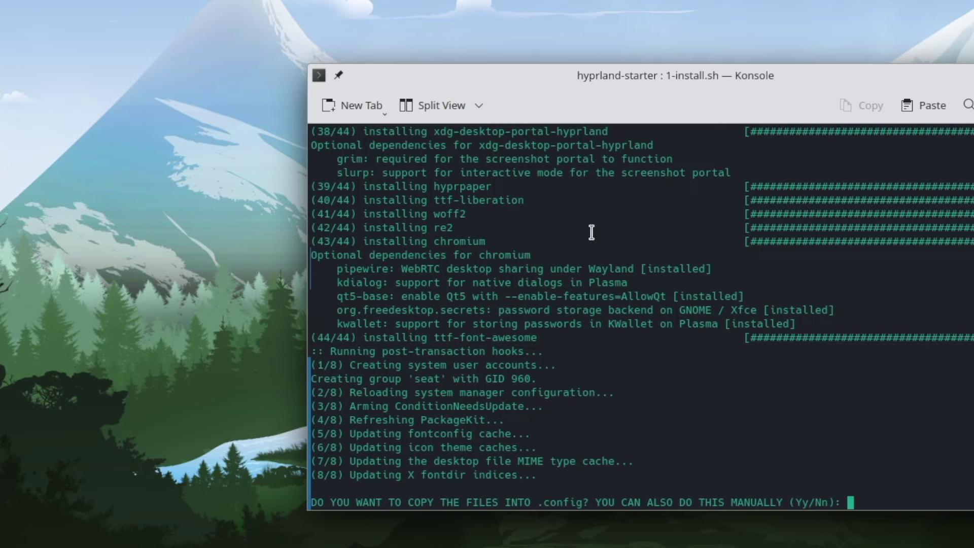
text(y)
key(Return)
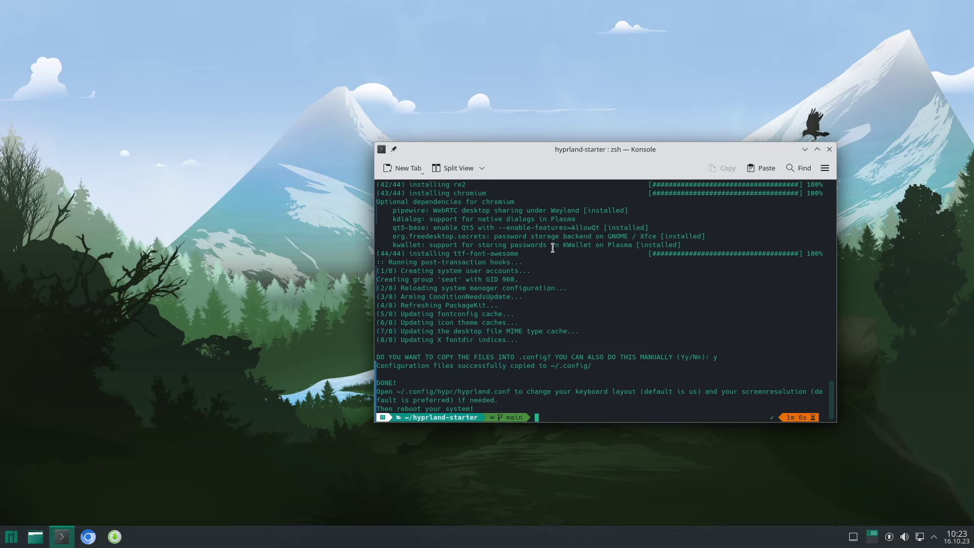
Return home, change into .config and list its contents, then start a cd into hypr.
text(cd)
key(Return)
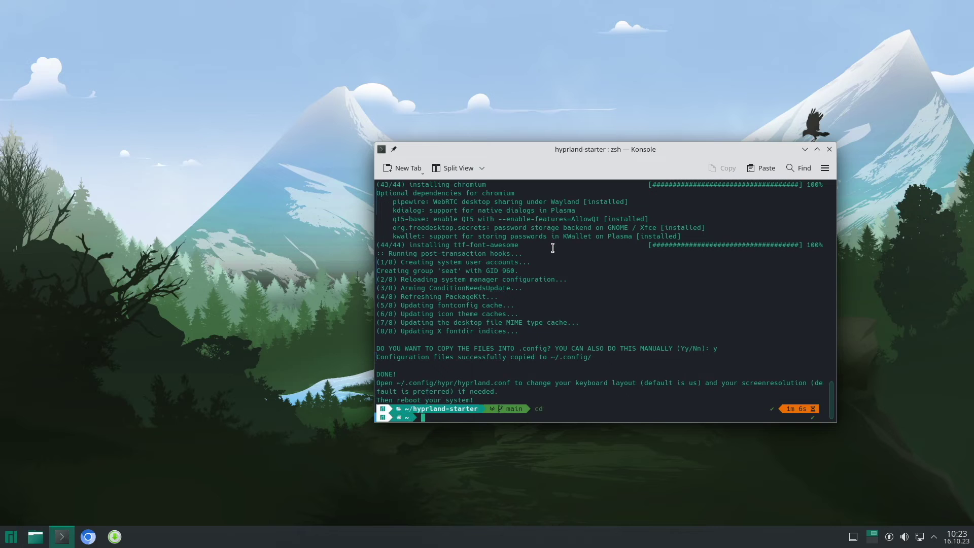
text(cd )
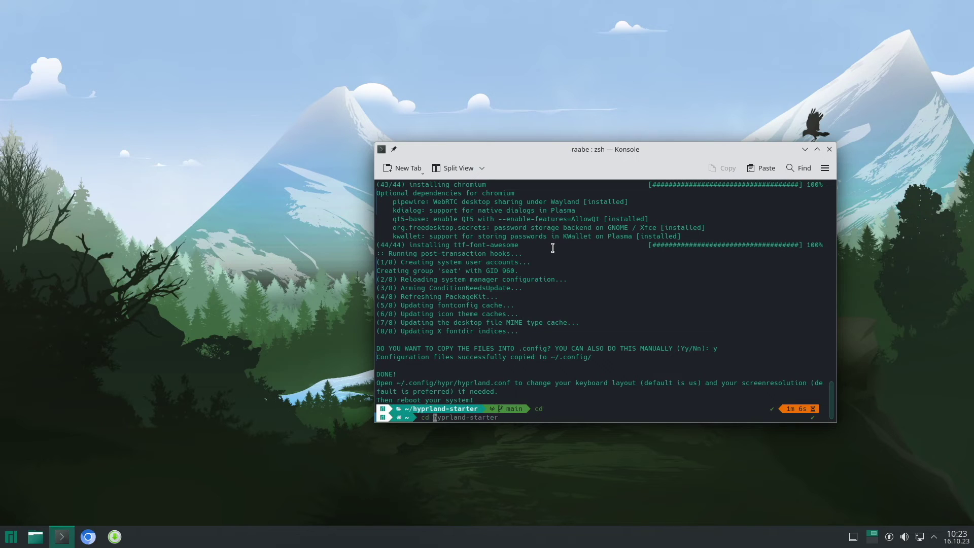
text(.config)
key(Return)
text(ls)
key(Return)
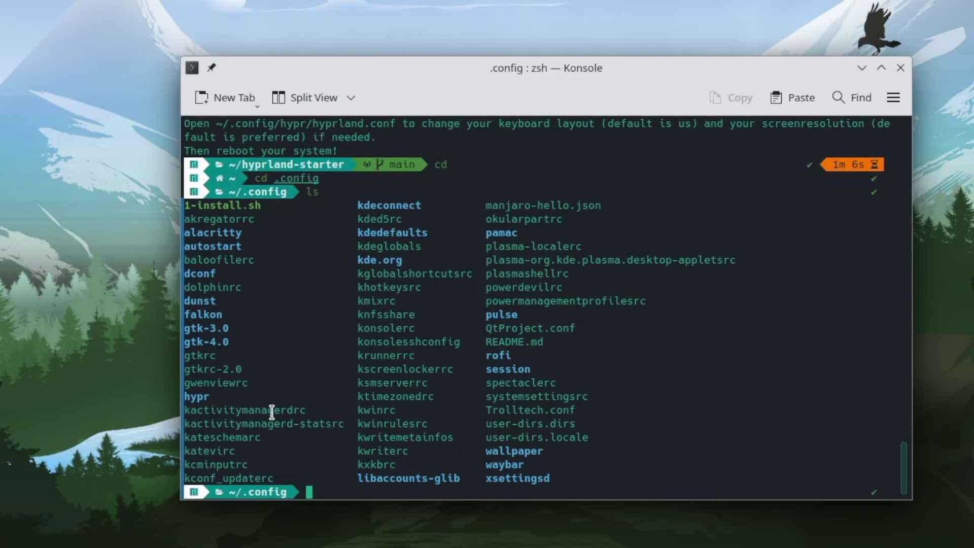
text(cd hy)
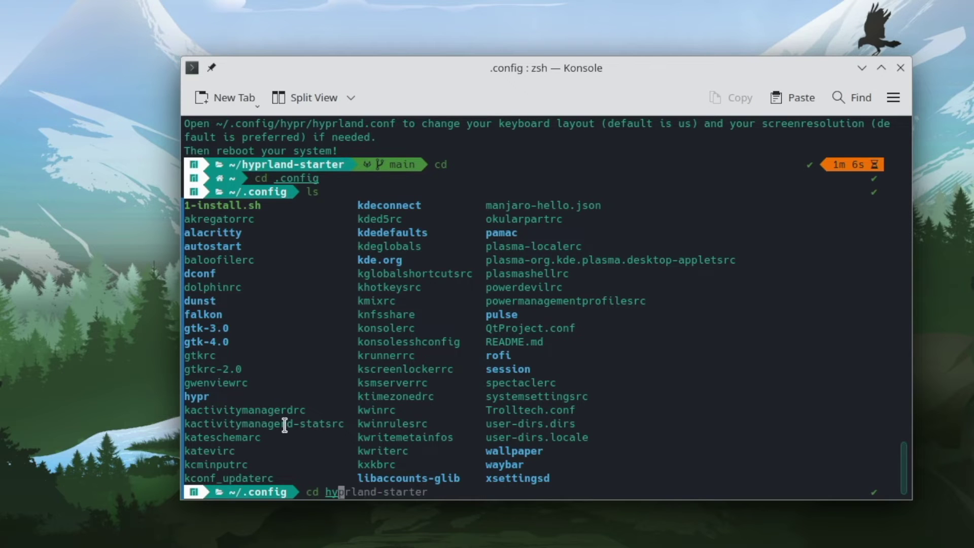
text(pr)
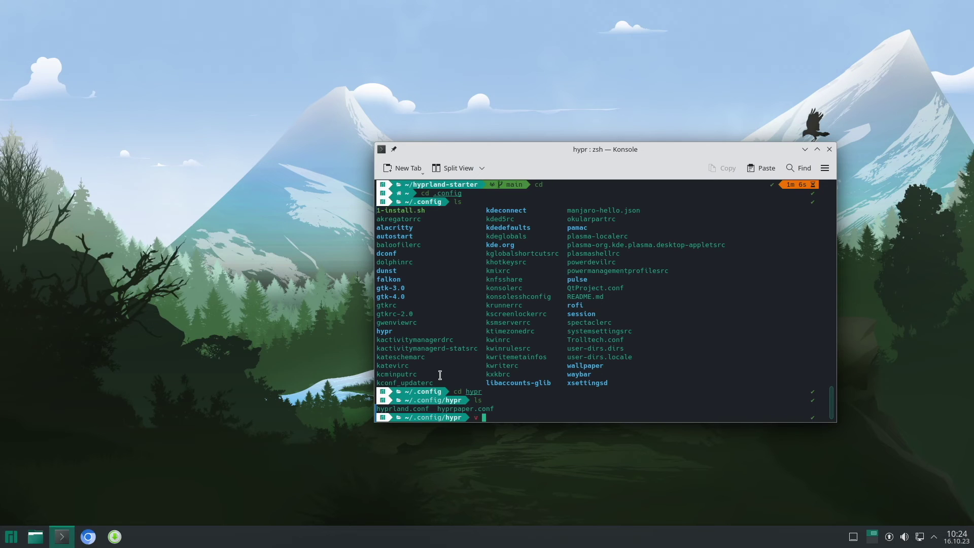
text(hypr)
key(BackSpace)
key(BackSpace)
key(BackSpace)
key(BackSpace)
key(BackSpace)
key(BackSpace)
Start KWrite by searching 'edi' in the application launcher.
click(5, 536)
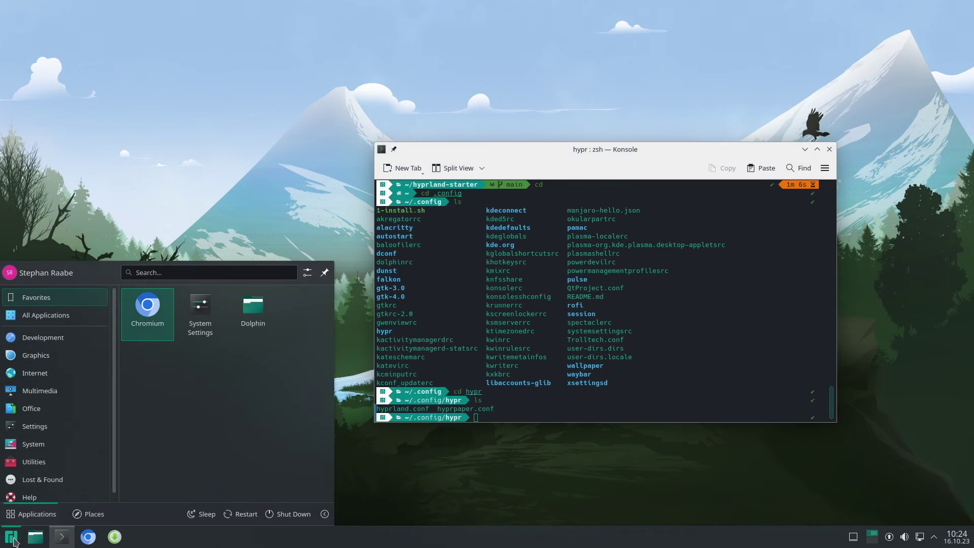
mouse_move(44, 342)
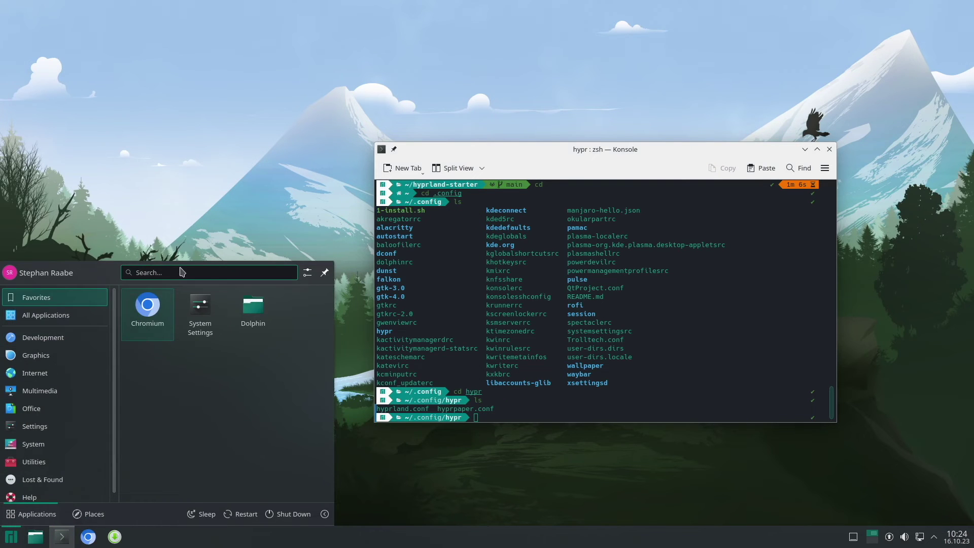
text(edi)
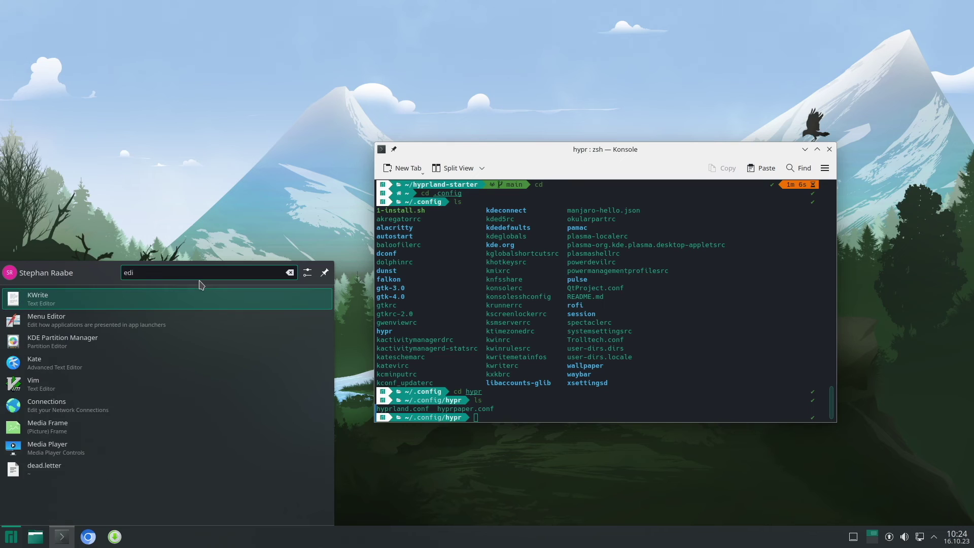
key(Return)
Show hidden files in the Open dialog and open .config/hypr/hyprland.conf.
click(254, 137)
click(713, 107)
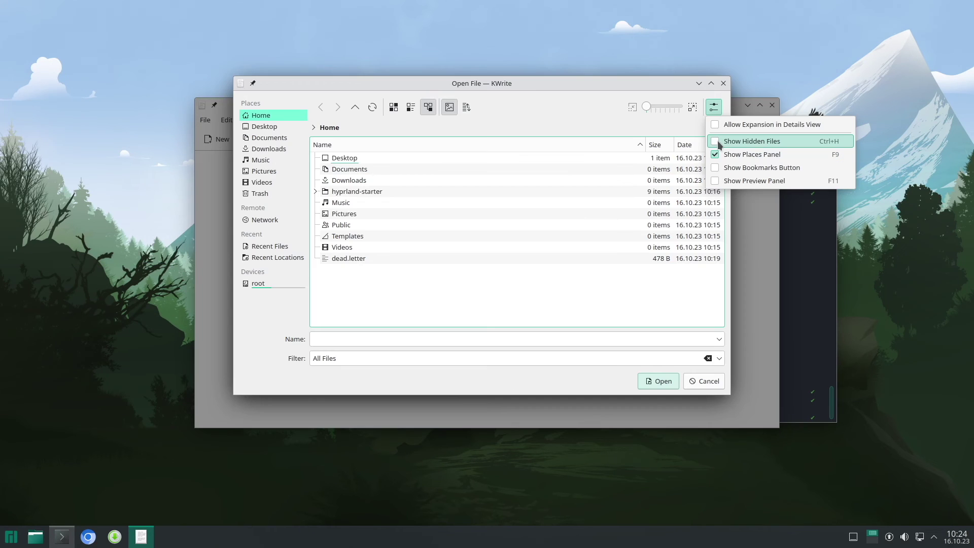
click(716, 142)
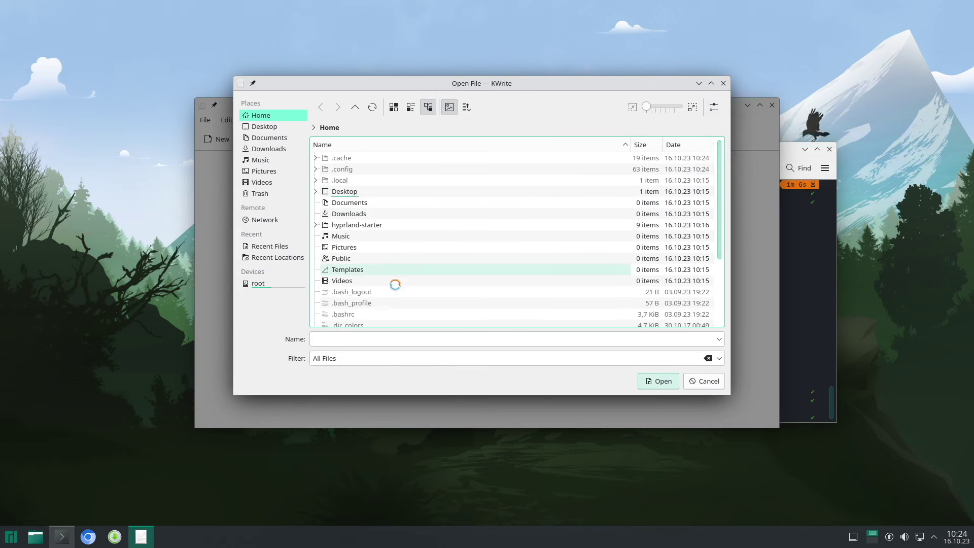
scroll(404, 205, down, 3)
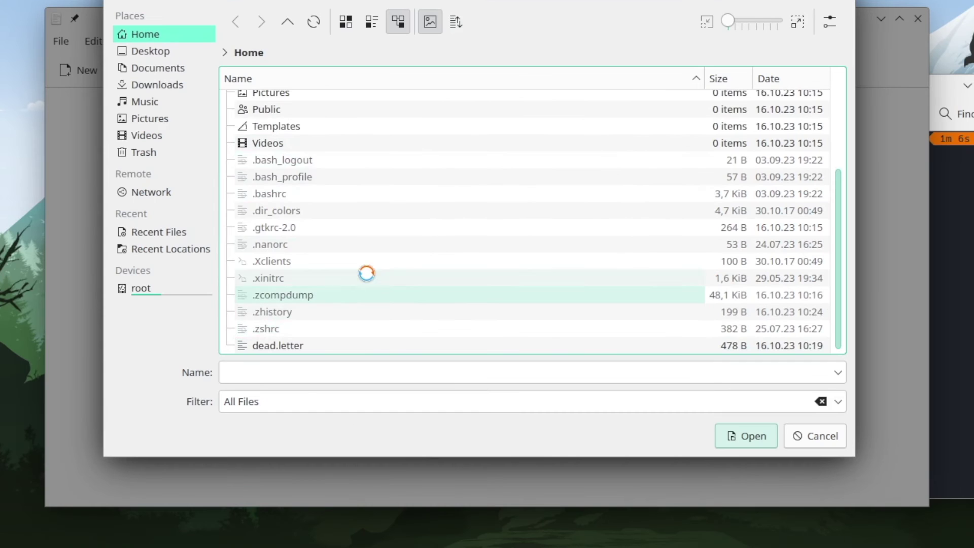
scroll(400, 284, up, 3)
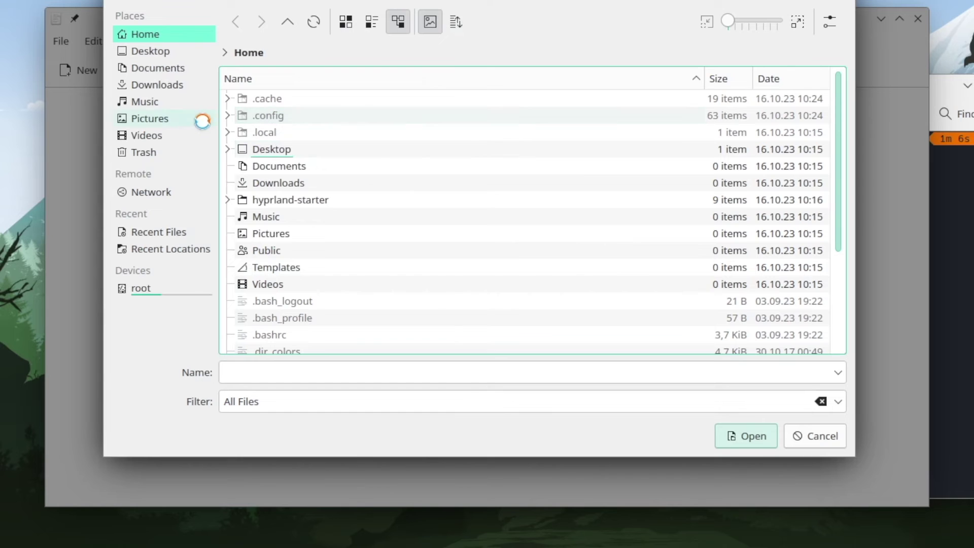
click(228, 116)
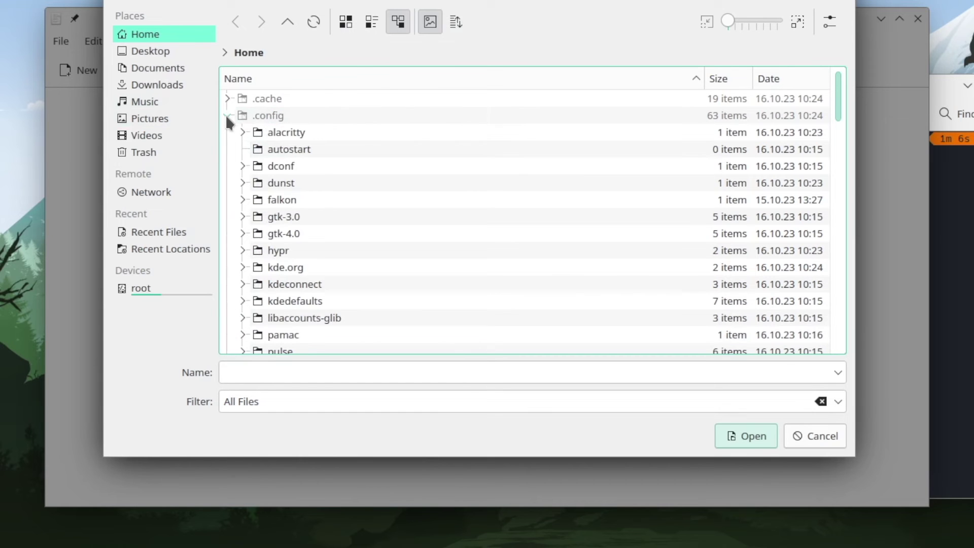
click(243, 250)
click(327, 267)
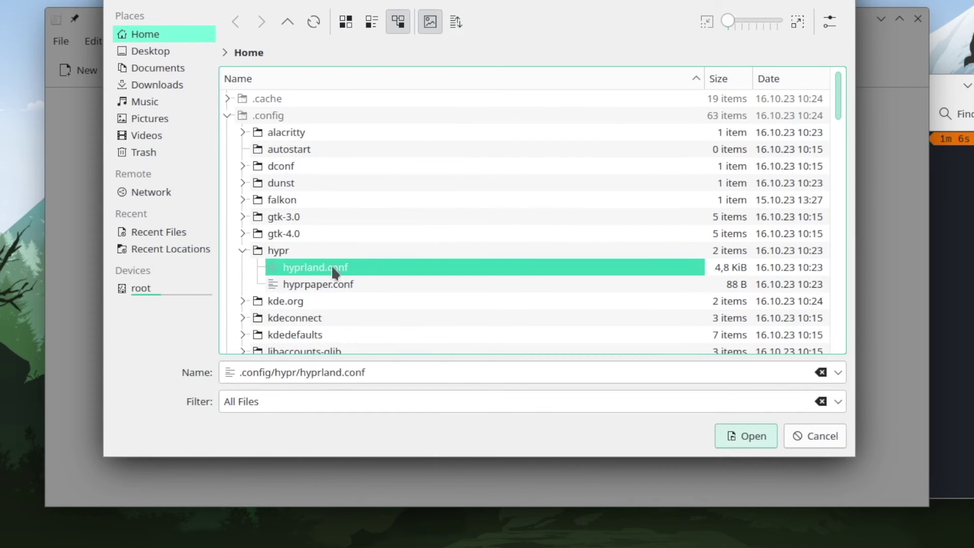
click(761, 439)
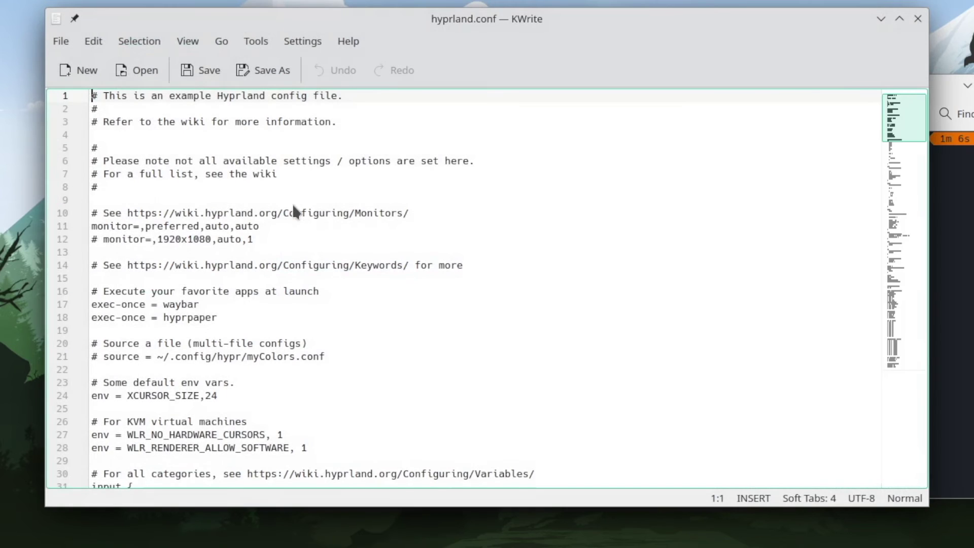
Comment out the preferred monitor line and uncomment the 1920x1080 monitor line.
click(116, 234)
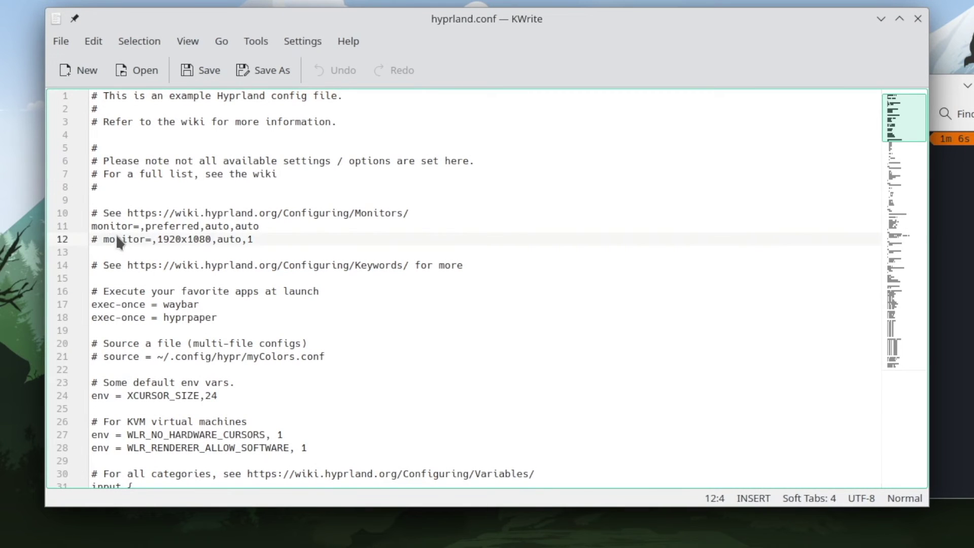
key(Up)
text(#)
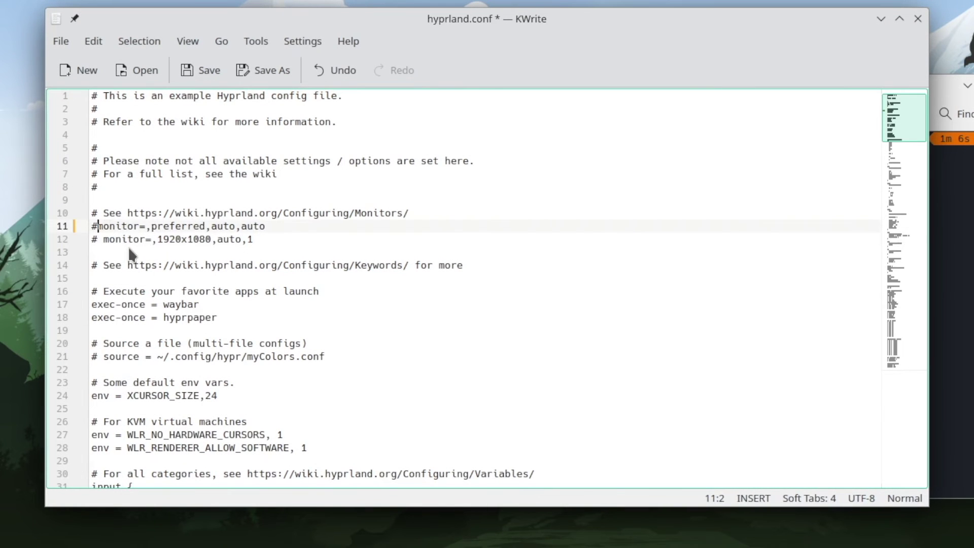
key(Down)
key(BackSpace)
key(BackSpace)
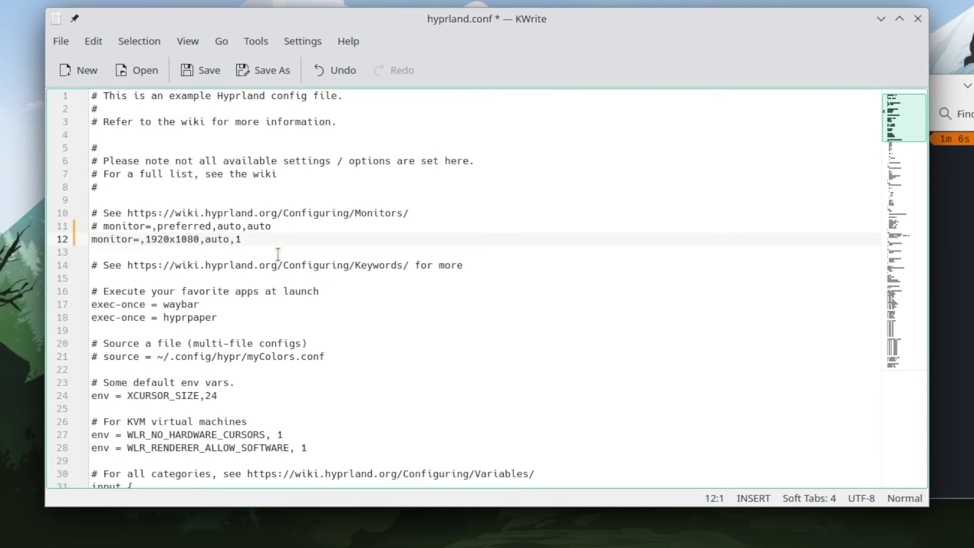
Uncomment 'kb_layout = de' and comment out 'kb_layout = us' in hyprland.conf.
scroll(227, 348, down, 1)
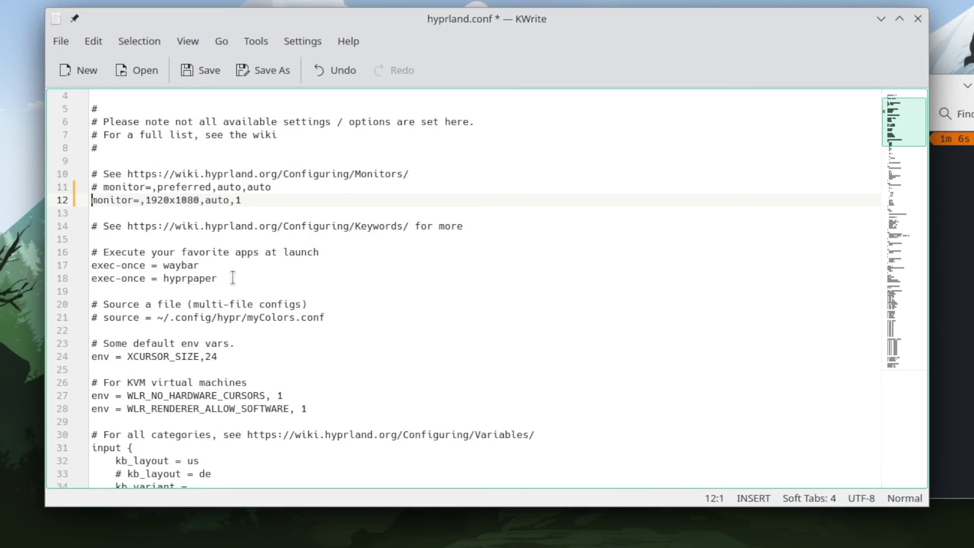
scroll(255, 279, down, 2)
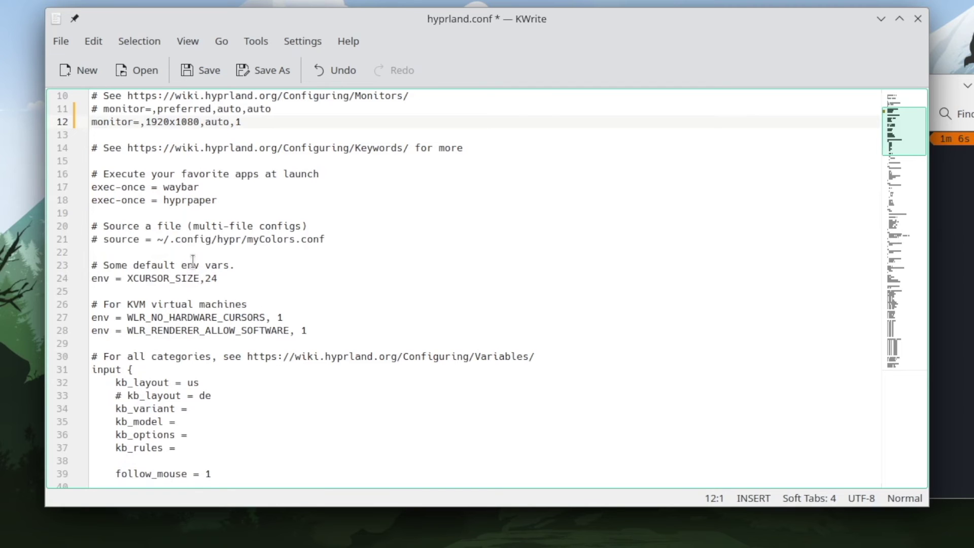
scroll(193, 260, down, 3)
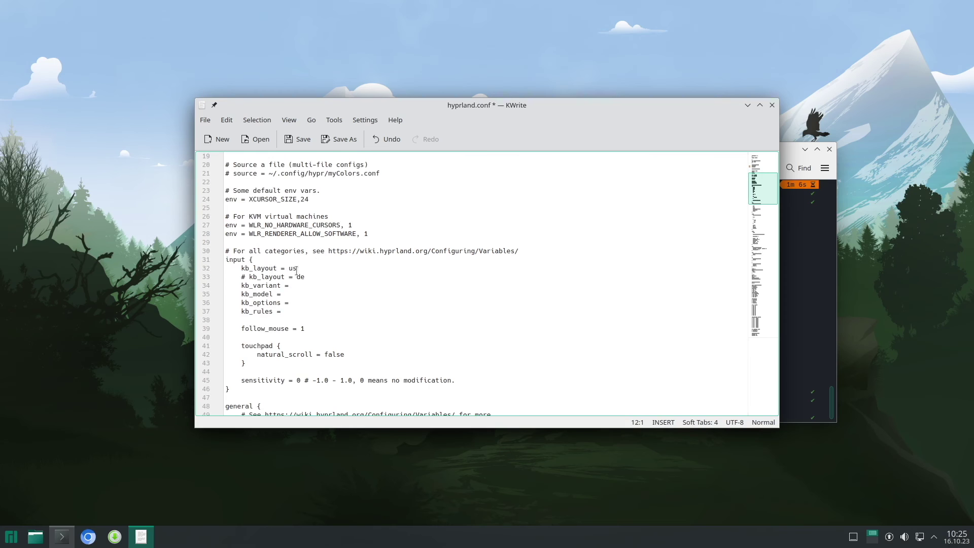
click(247, 278)
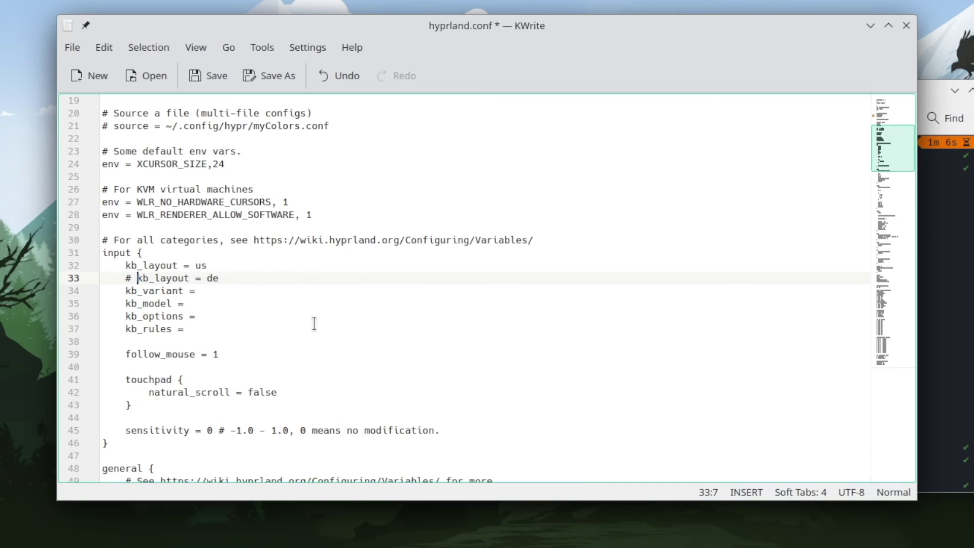
key(BackSpace)
key(BackSpace)
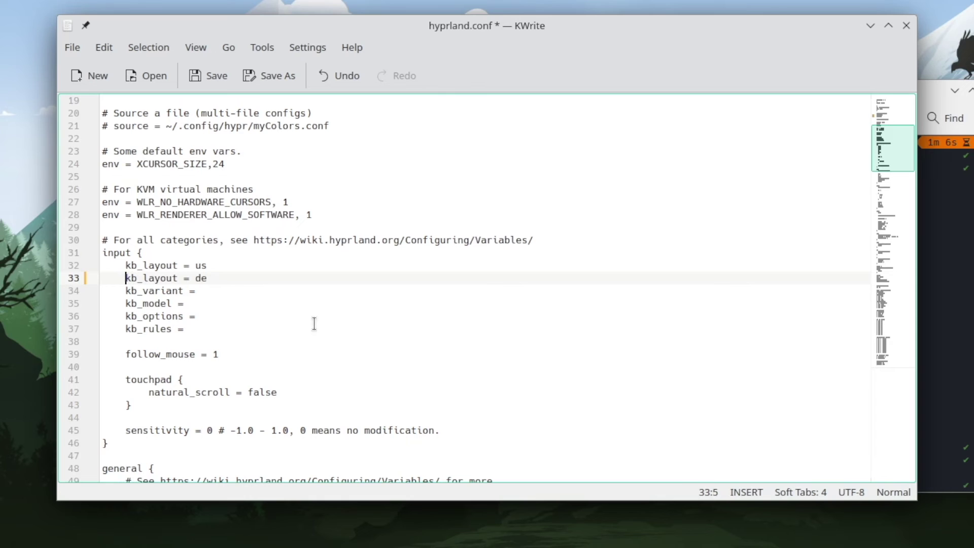
key(Up)
text(#)
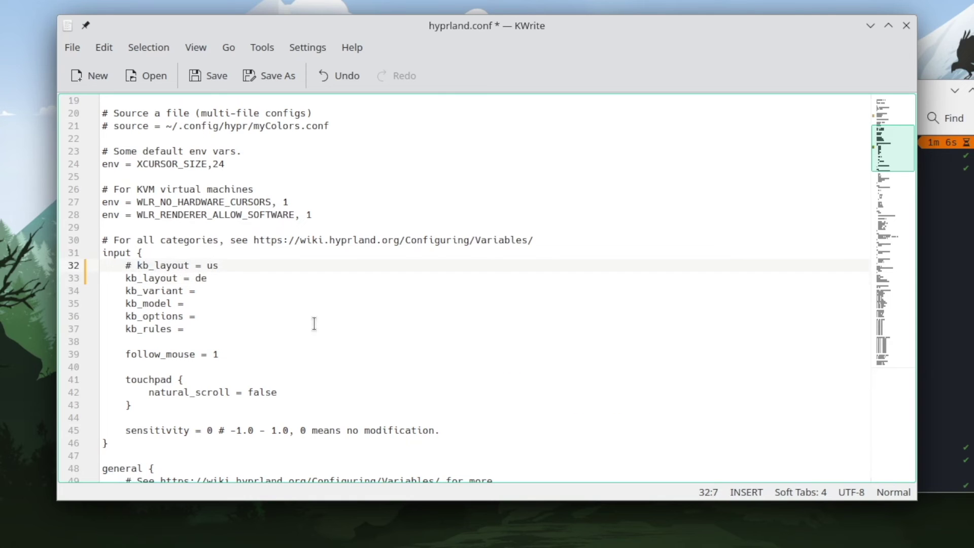
scroll(314, 323, down, 12)
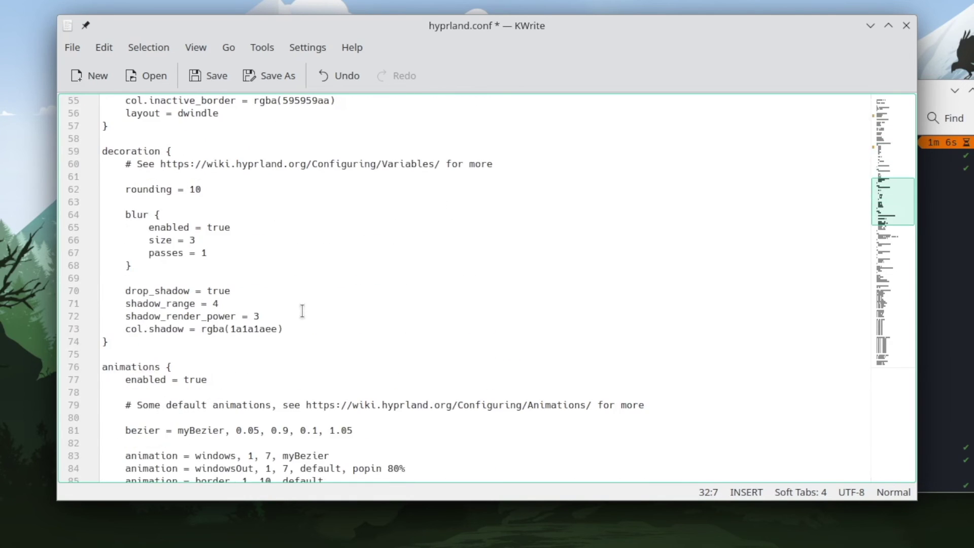
scroll(302, 311, down, 6)
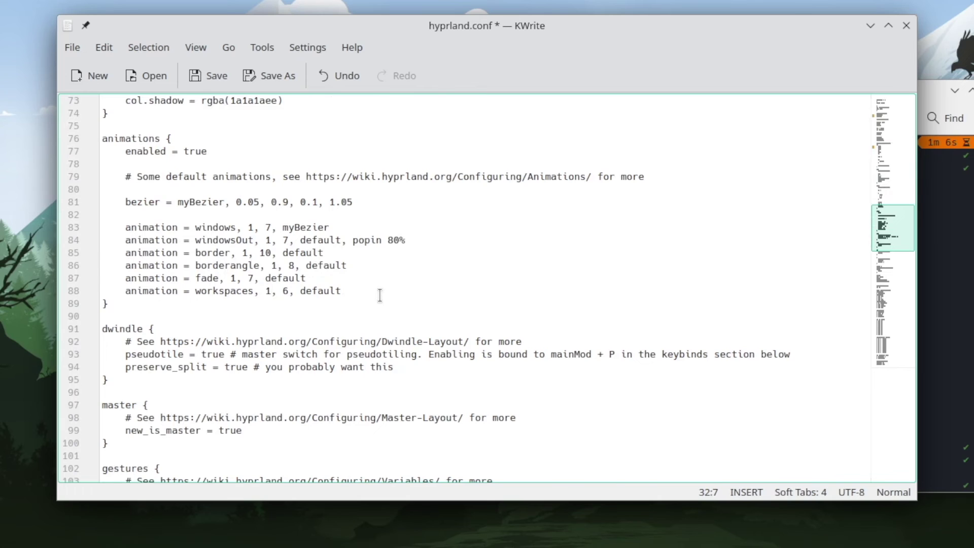
scroll(380, 295, down, 4)
scroll(380, 294, down, 12)
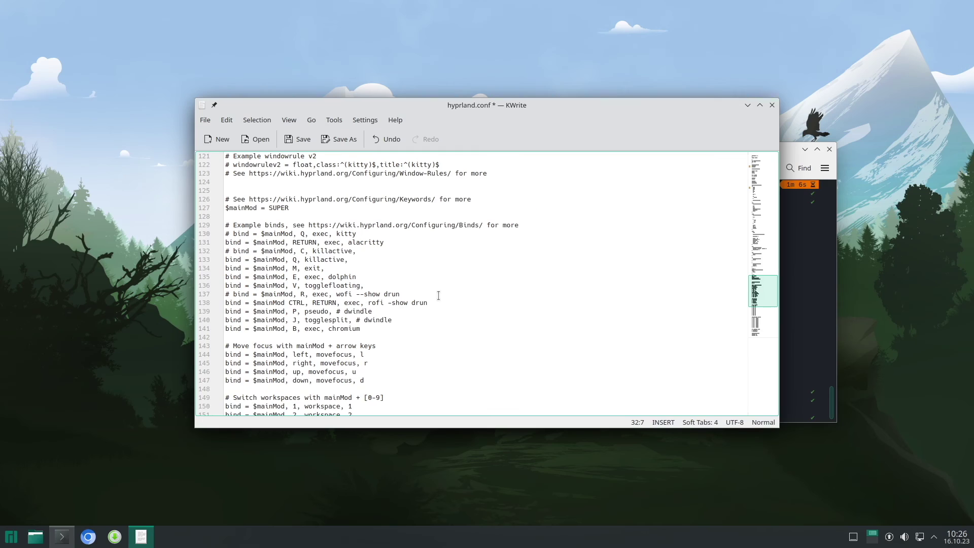
Save hyprland.conf, close KWrite and the terminal, and log out of Plasma.
click(772, 105)
click(478, 268)
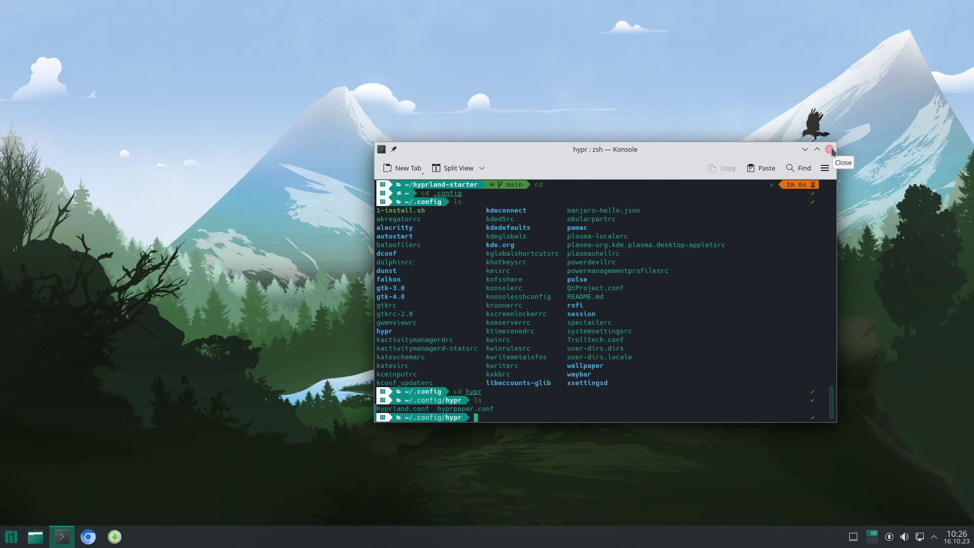
click(830, 149)
click(11, 537)
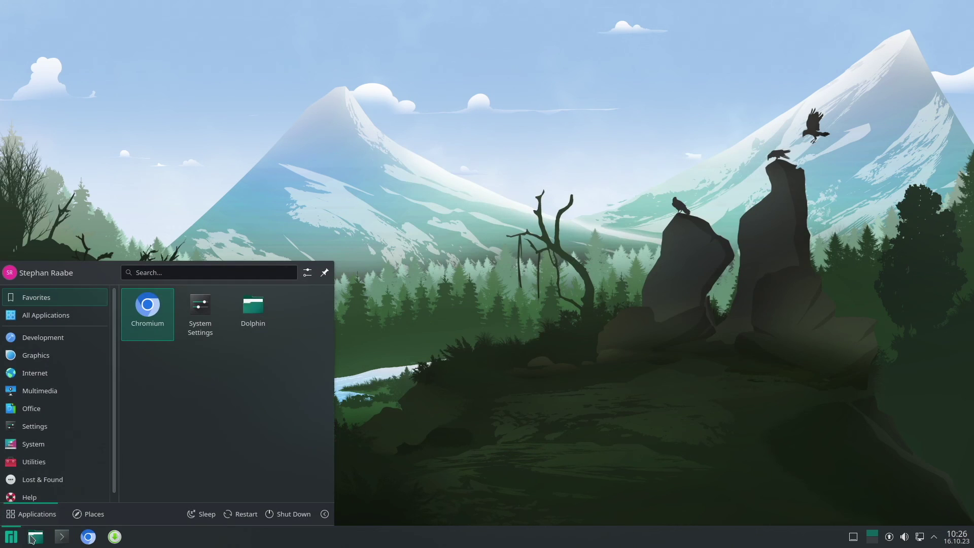
click(324, 514)
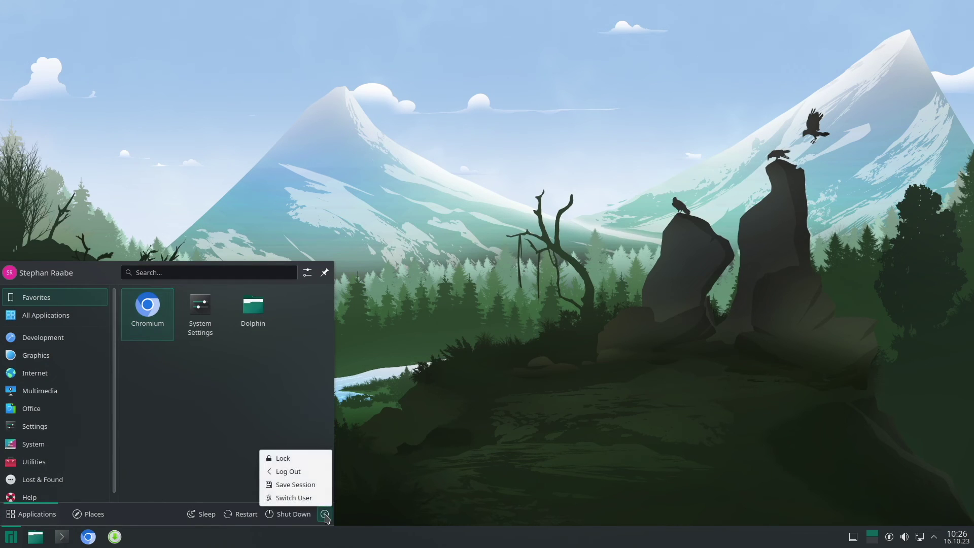
click(308, 473)
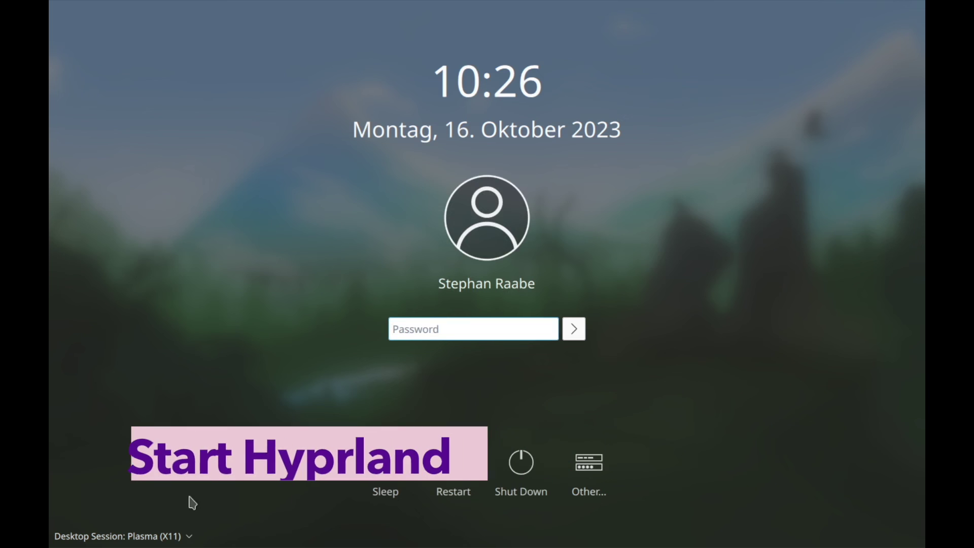
Choose the Hyprland desktop session and log in with the account password.
click(142, 536)
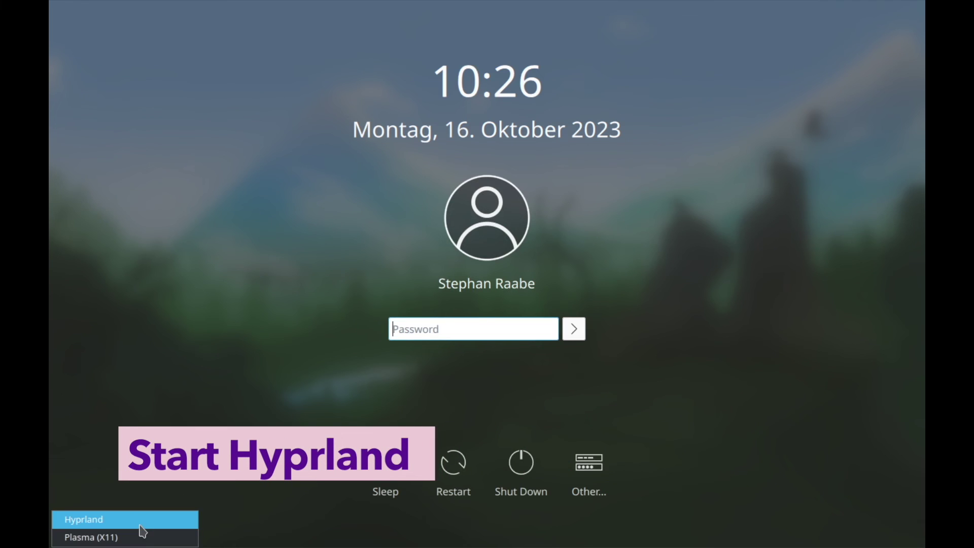
click(141, 523)
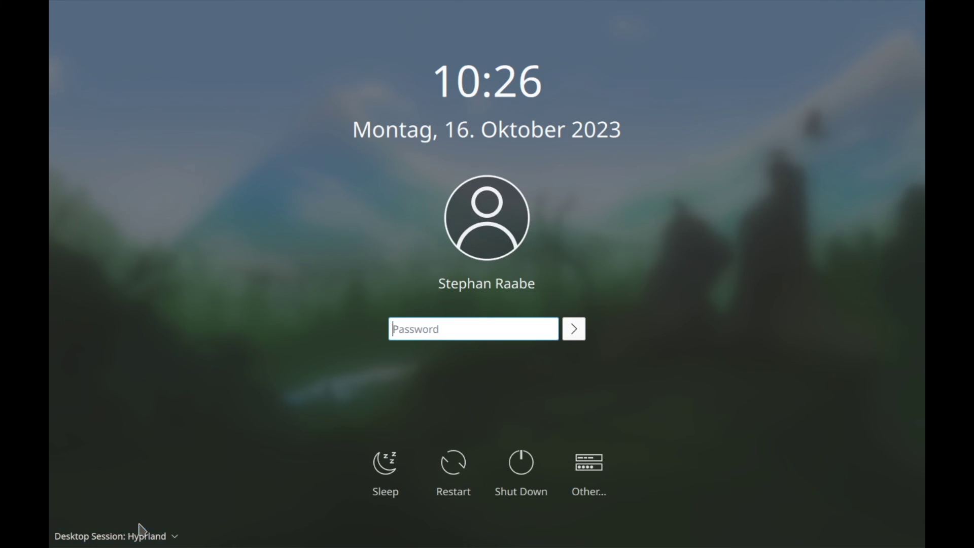
text(s•••••)
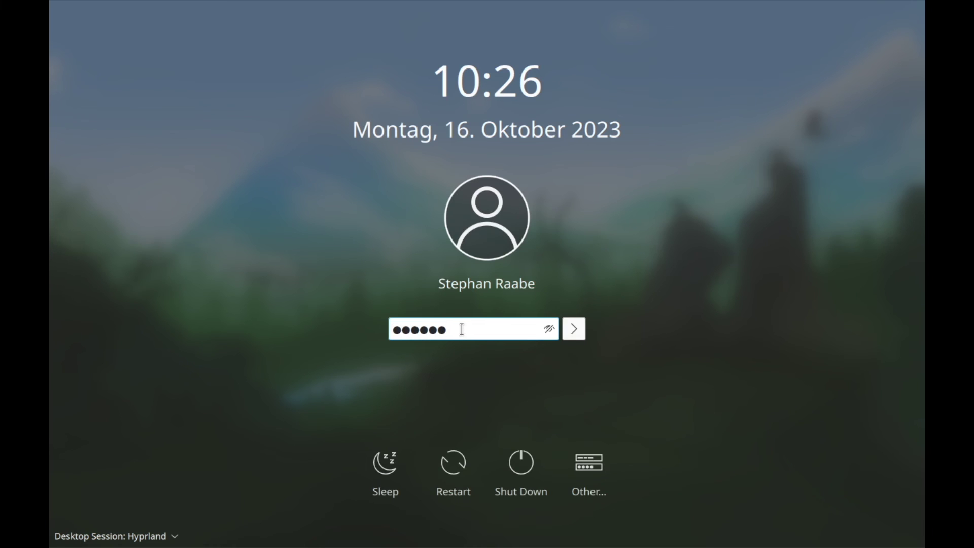
key(Return)
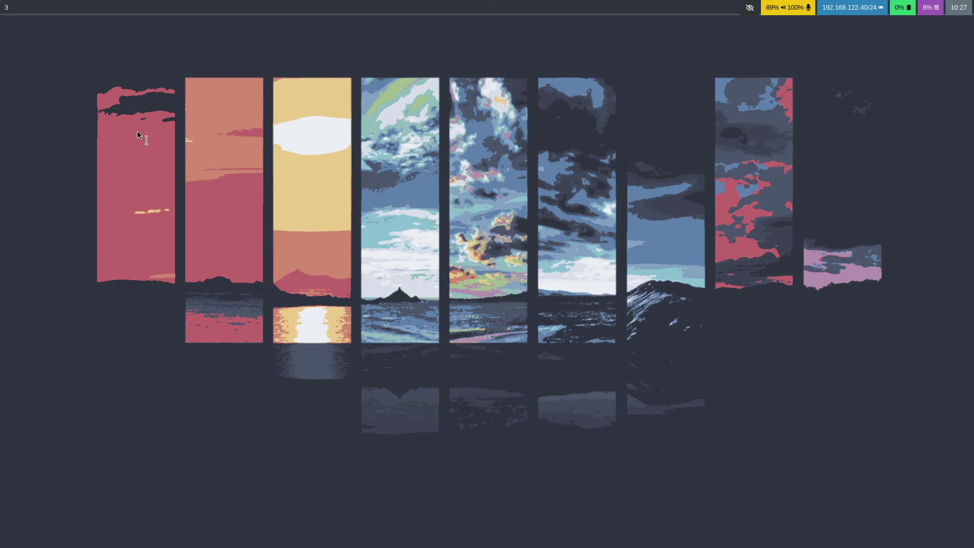
Open a terminal, switch to workspace 2, and open two tiled terminals there.
key(super+Return)
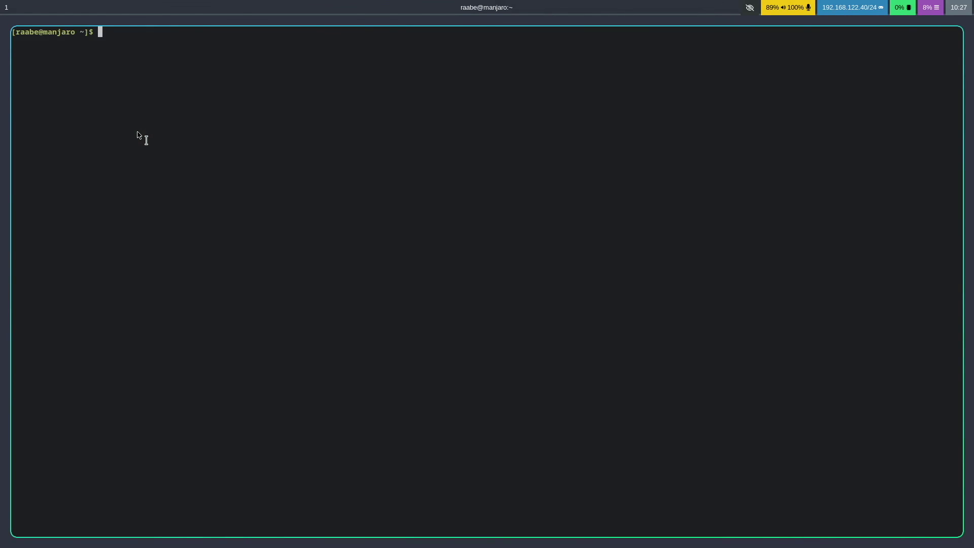
key(super+2)
key(super+Return)
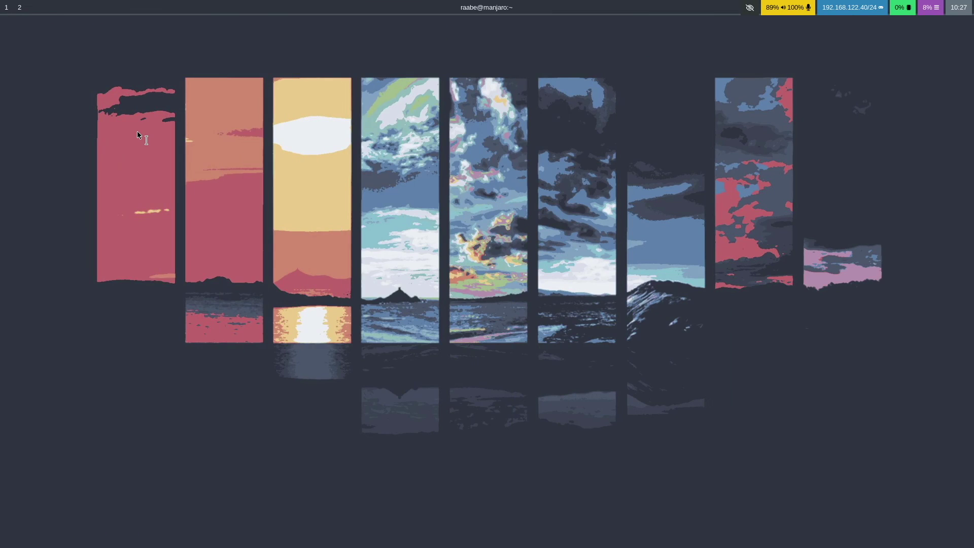
key(super+Return)
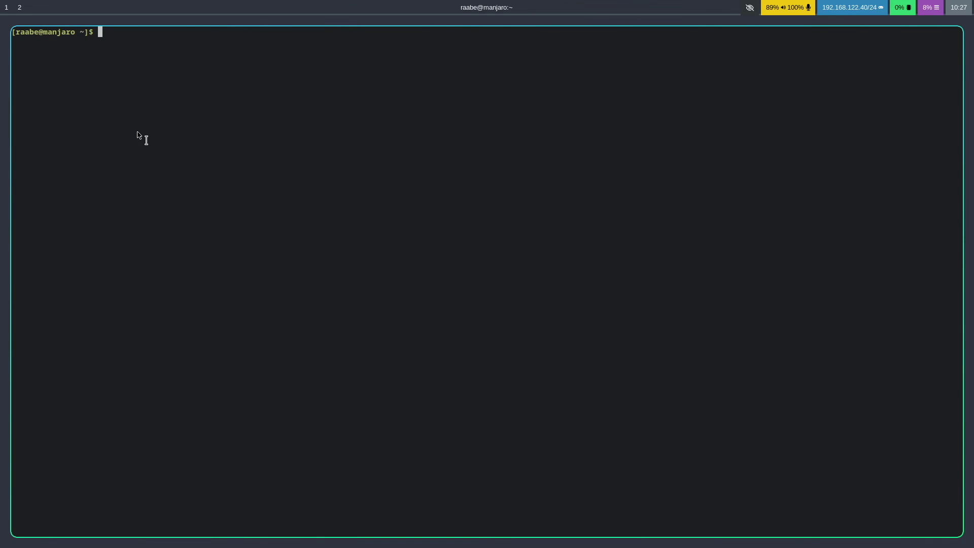
Launch Chromium and Dolphin, then close windows down to a single terminal.
key(super+b)
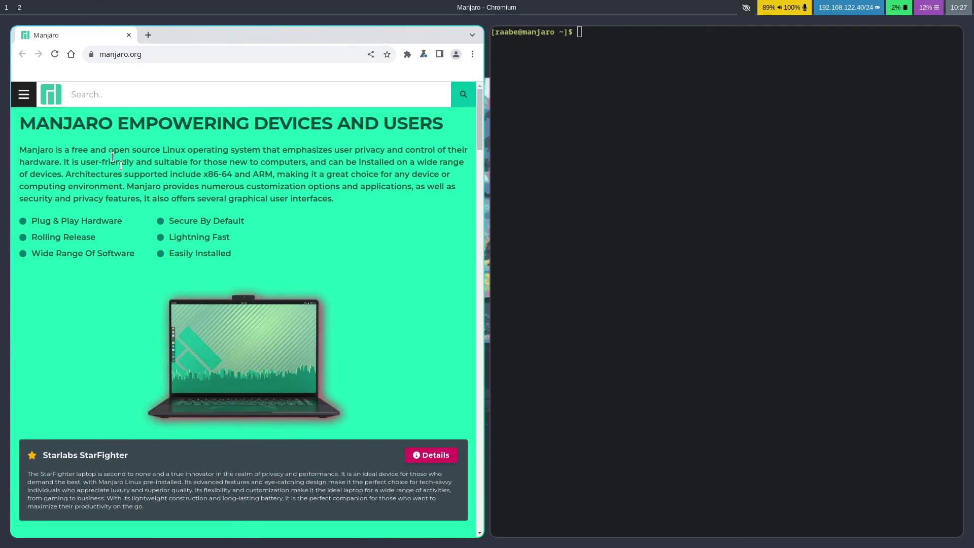
key(super+e)
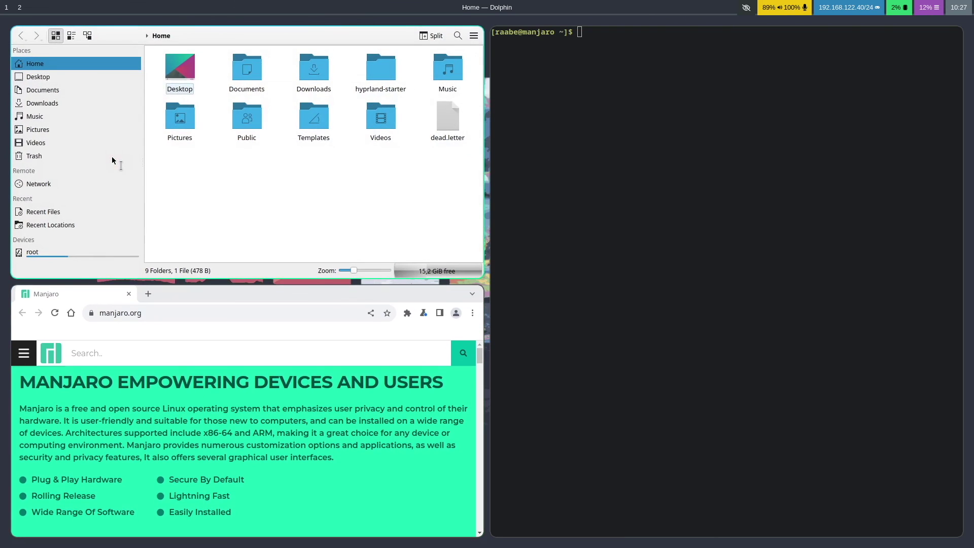
key(super+q)
key(super+q)
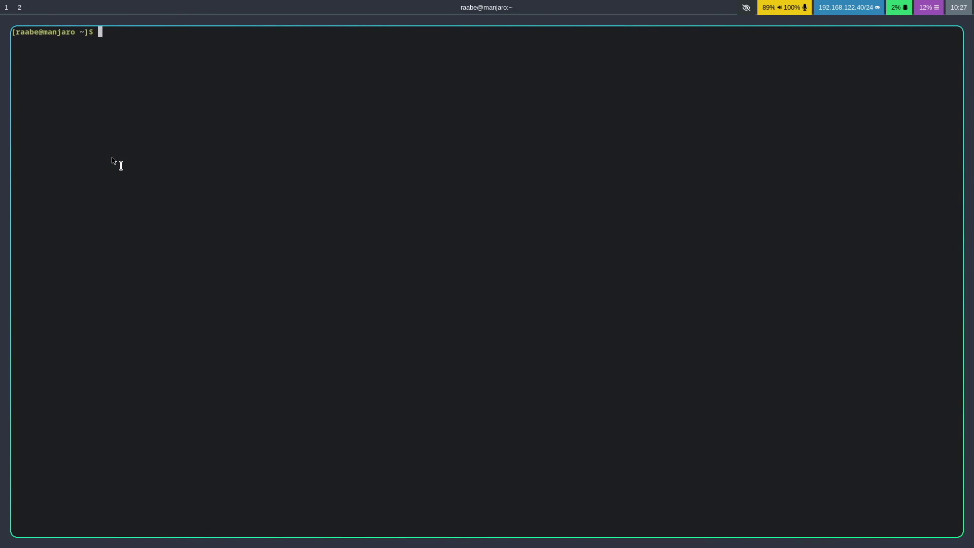
Launch Kate from the rofi launcher by moving down two entries and selecting it.
key(super+d)
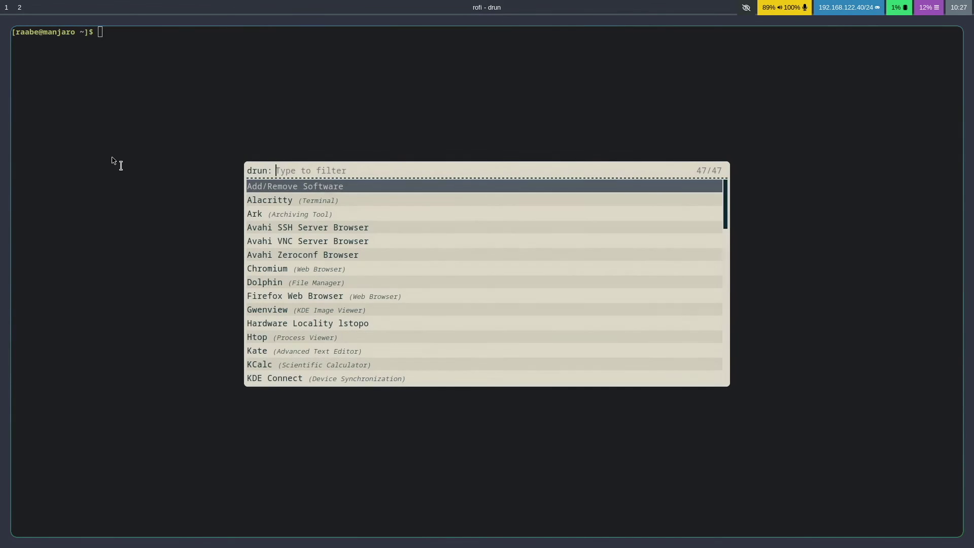
key(Down)
key(Down)
key(Down)
key(Down)
key(Down)
key(Down)
key(Down)
key(Down)
key(Down)
key(Down)
key(Down)
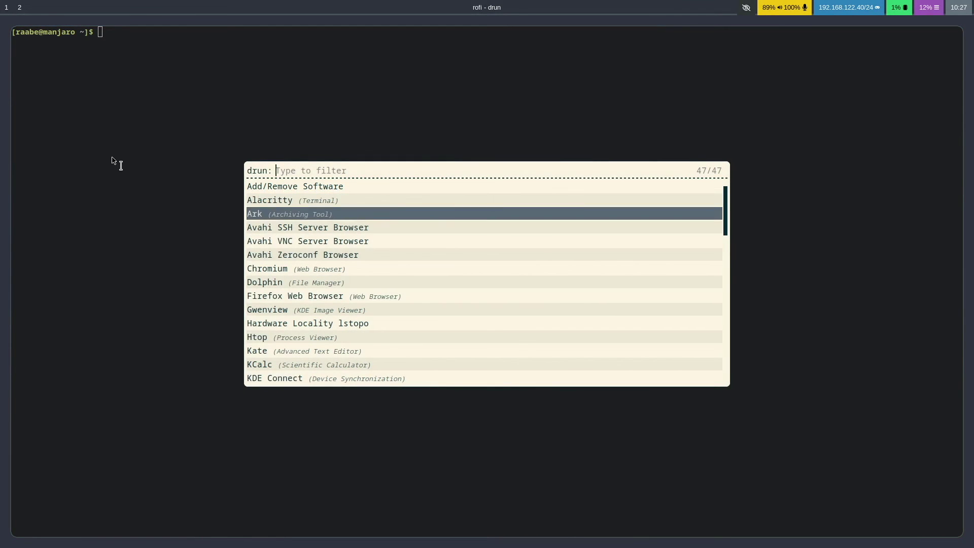
key(Down)
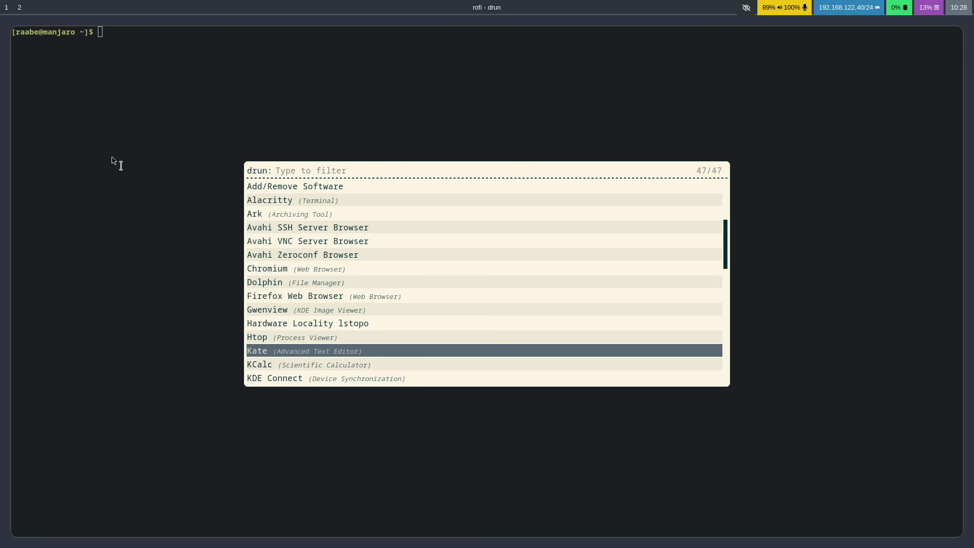
key(Return)
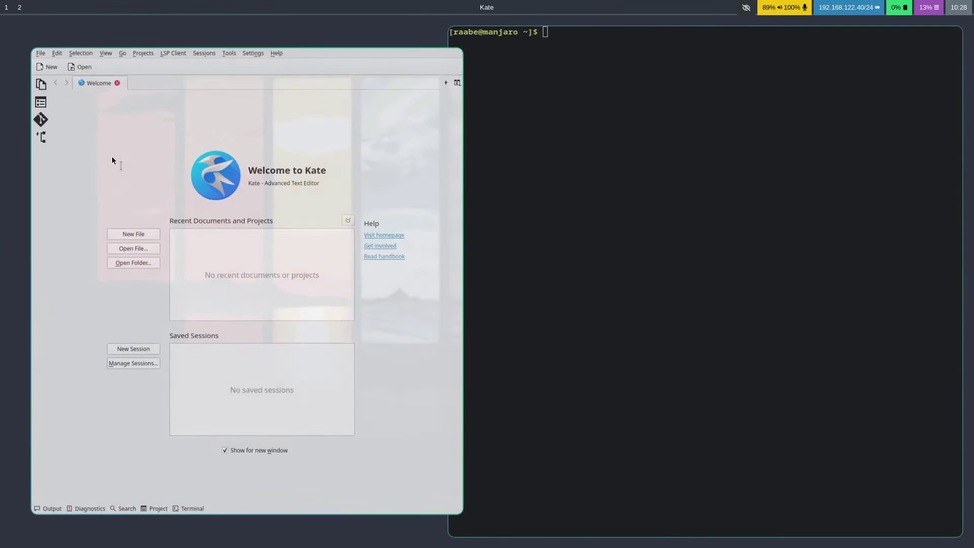